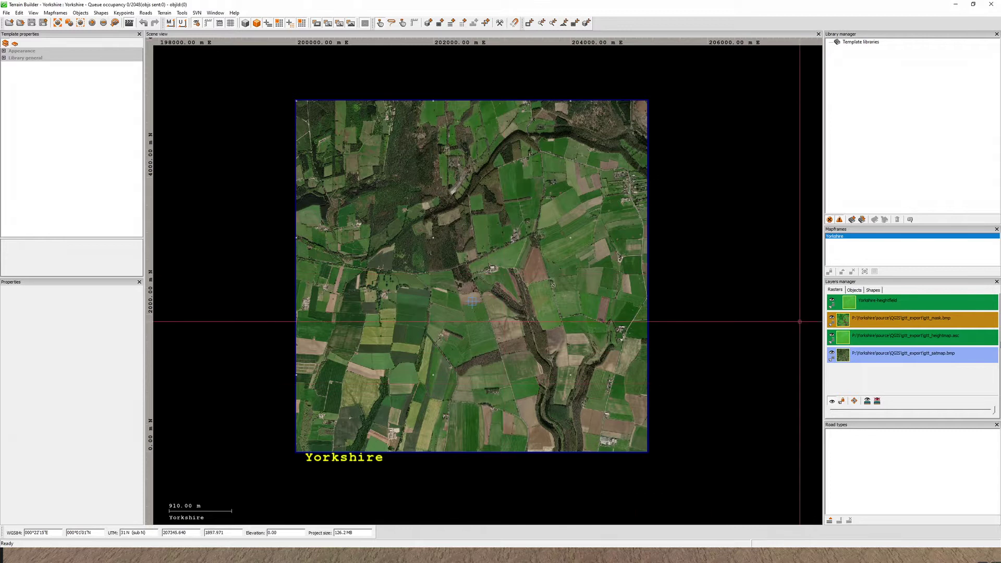
Step: Drag the gtt_heightmap.asc raster row below gtt_satmap.bmp to show the green shaded relief
drag(923, 340, 933, 397)
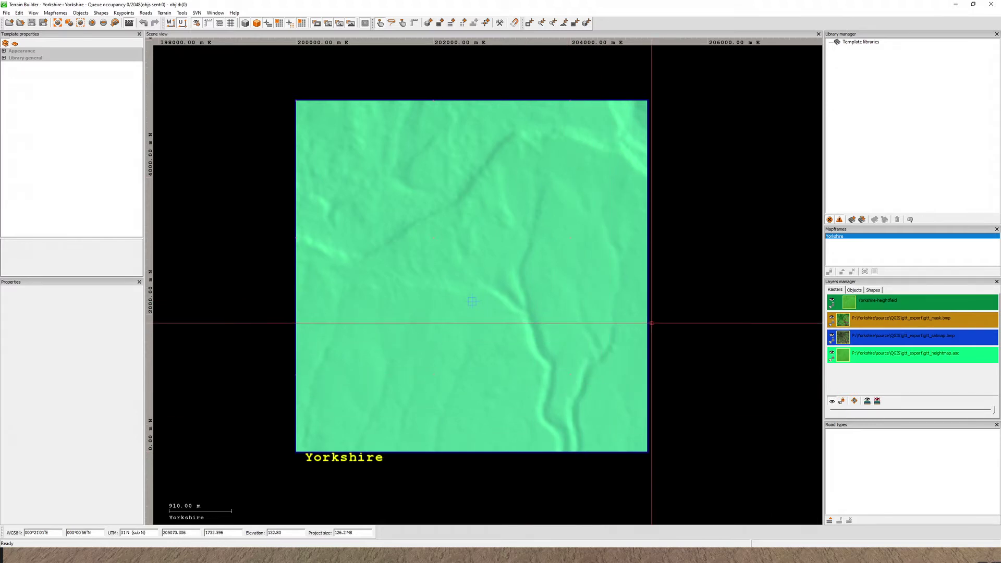
Step: Fly the Buldozer camera back over the Yorkshire fields and down into the river valley, then return to Terrain Builder
click(956, 4)
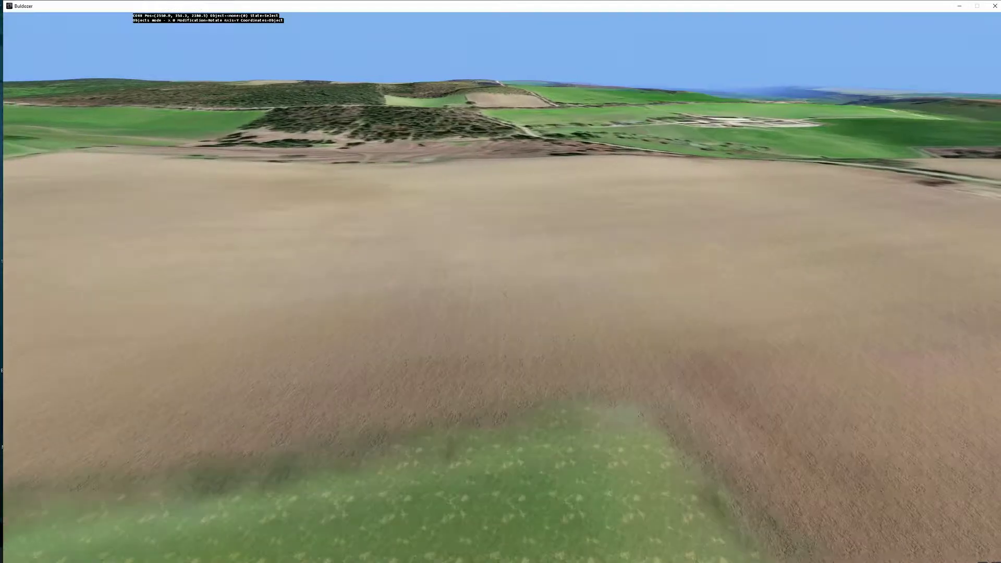
key(s)
key(Down)
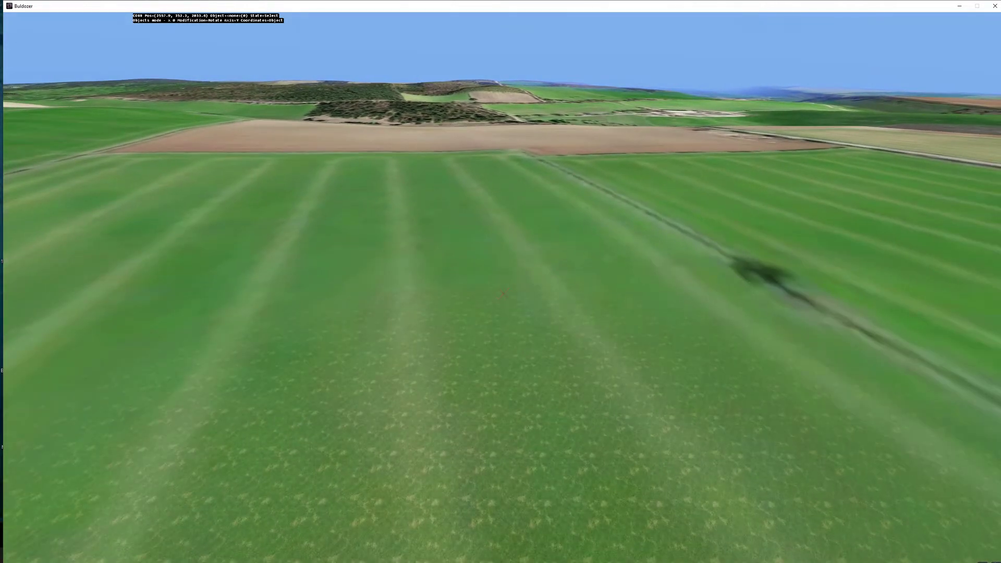
key(s)
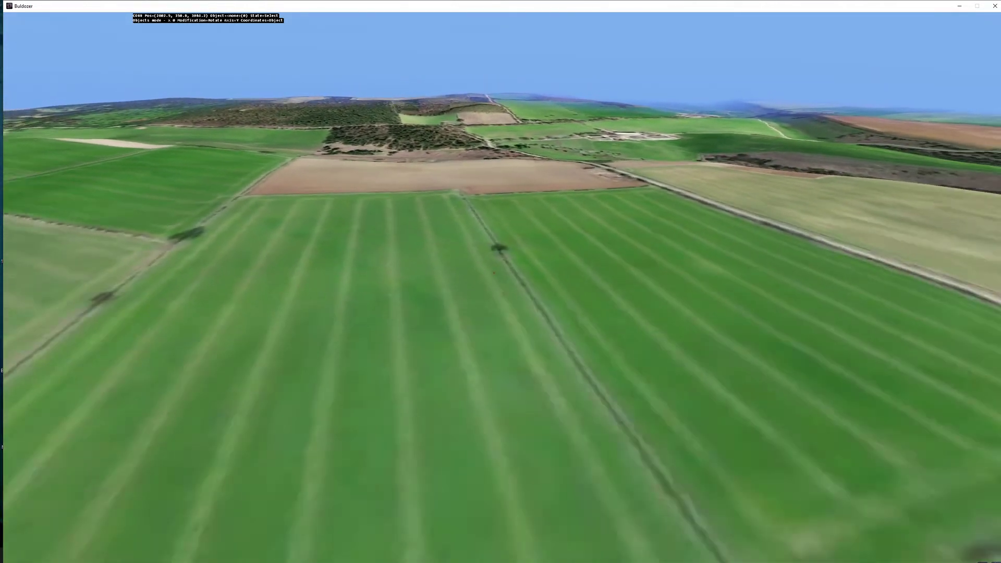
key(s)
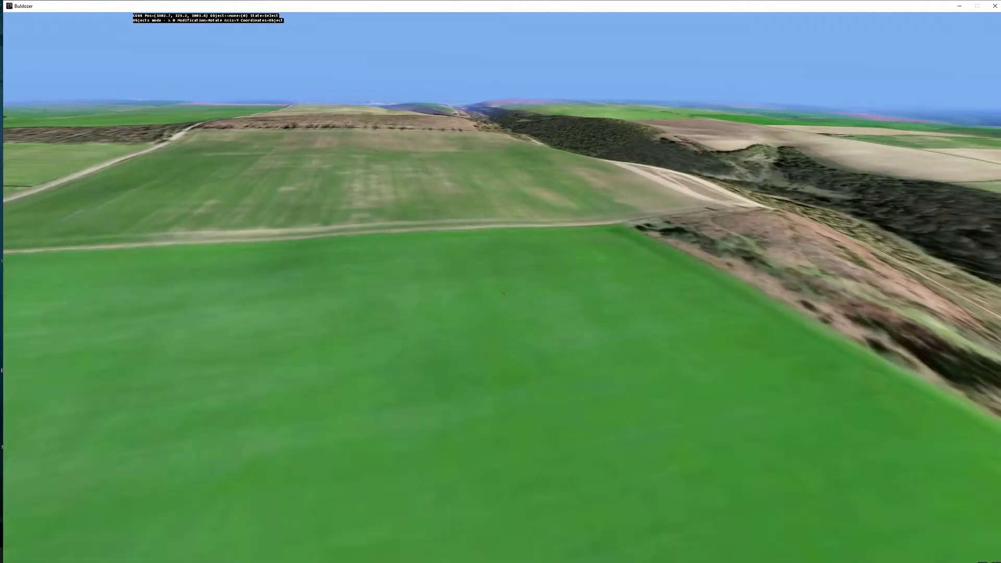
key(s)
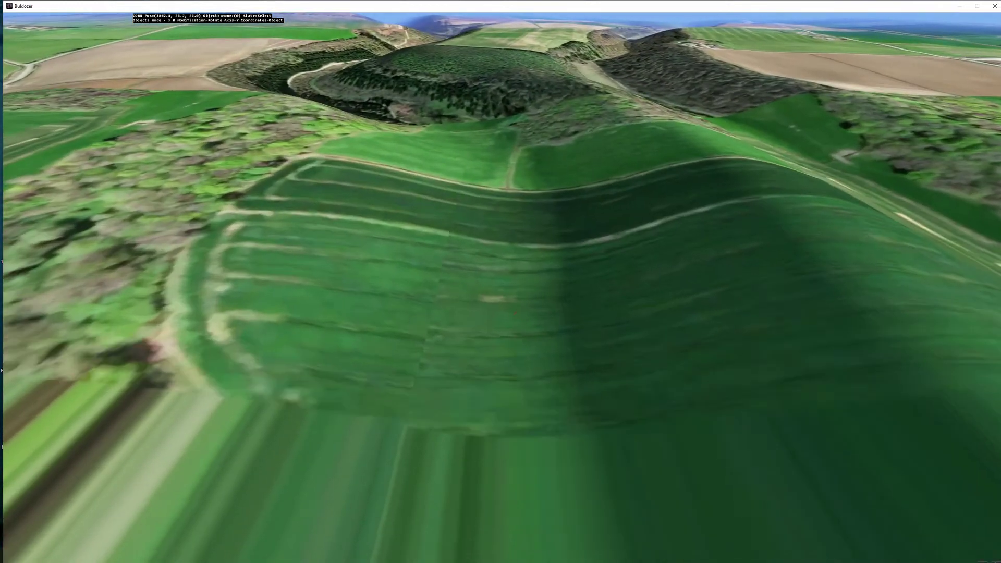
key(w)
key(s)
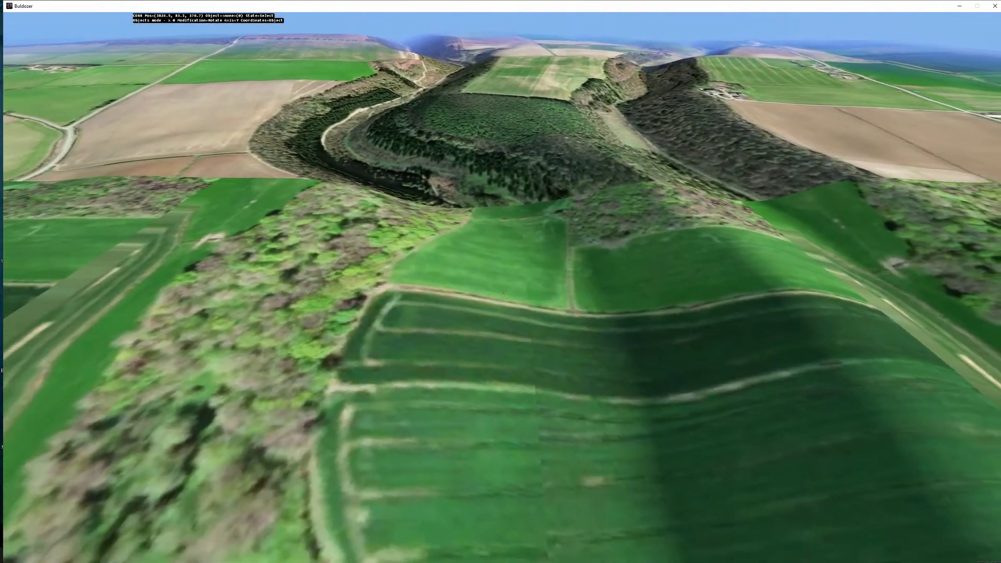
key(Down)
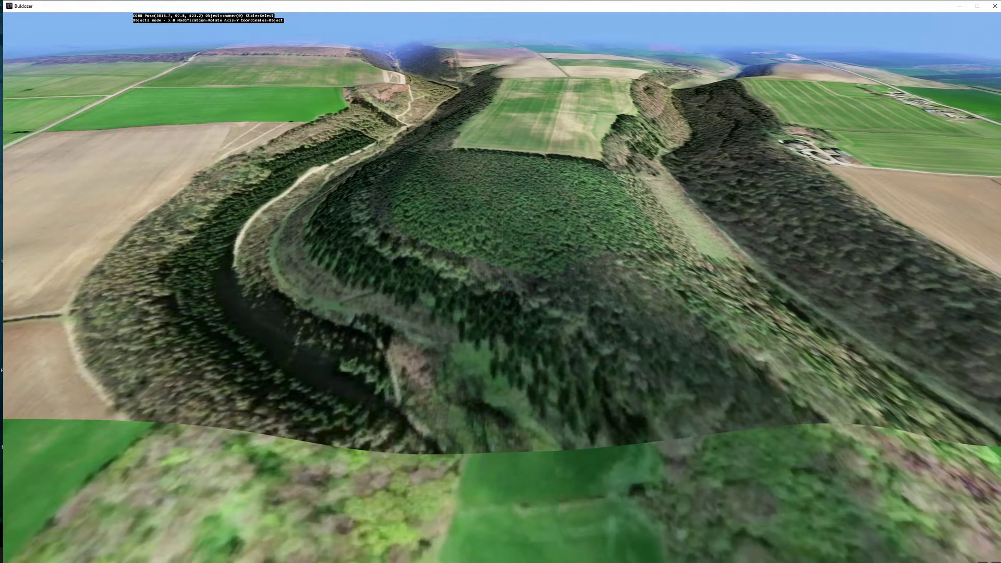
key(Left)
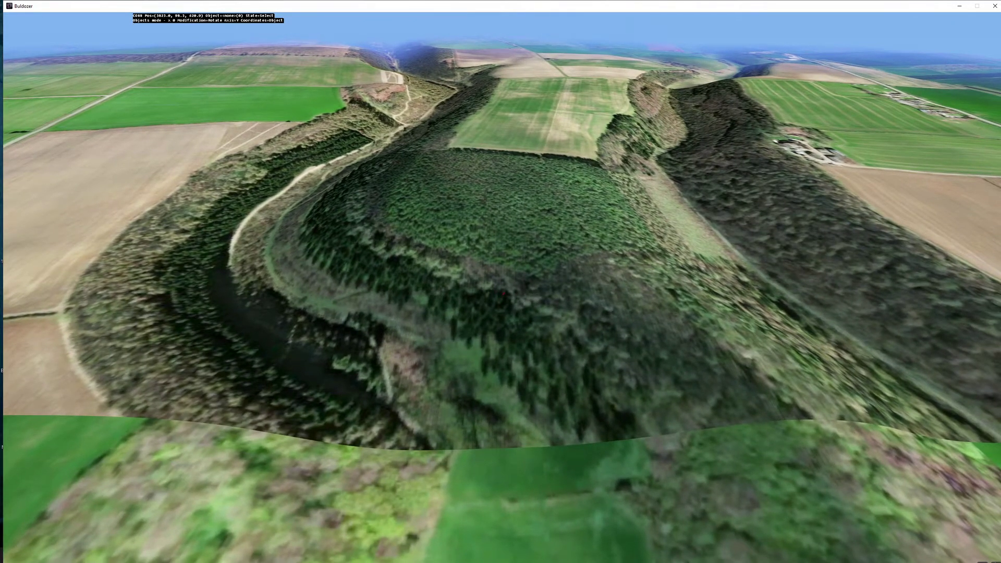
key(alt+Tab)
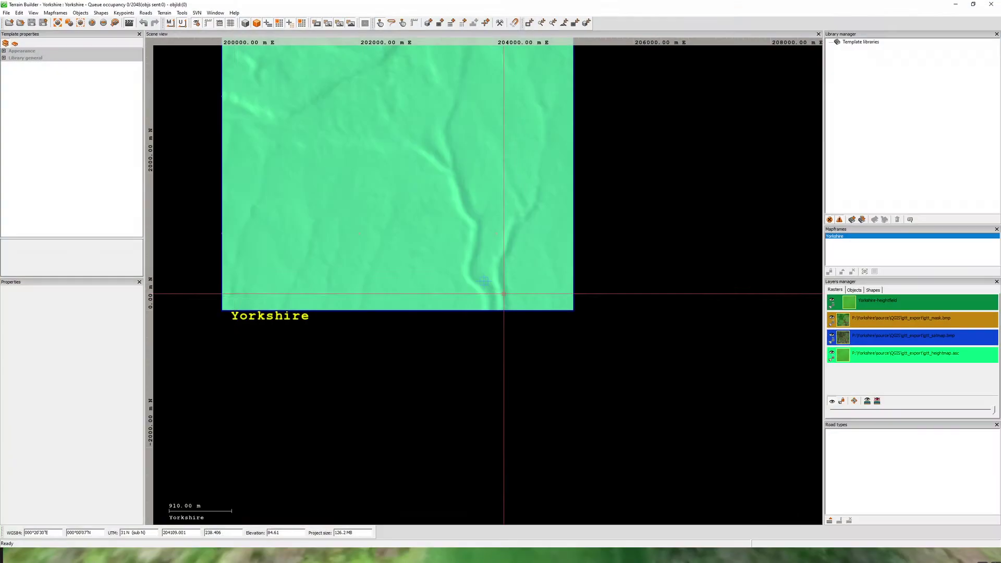
Step: Disconnect Buldozer and browse File Explorer to P:\Yorkshire\source\QGIS\gtt_export
click(128, 23)
click(522, 306)
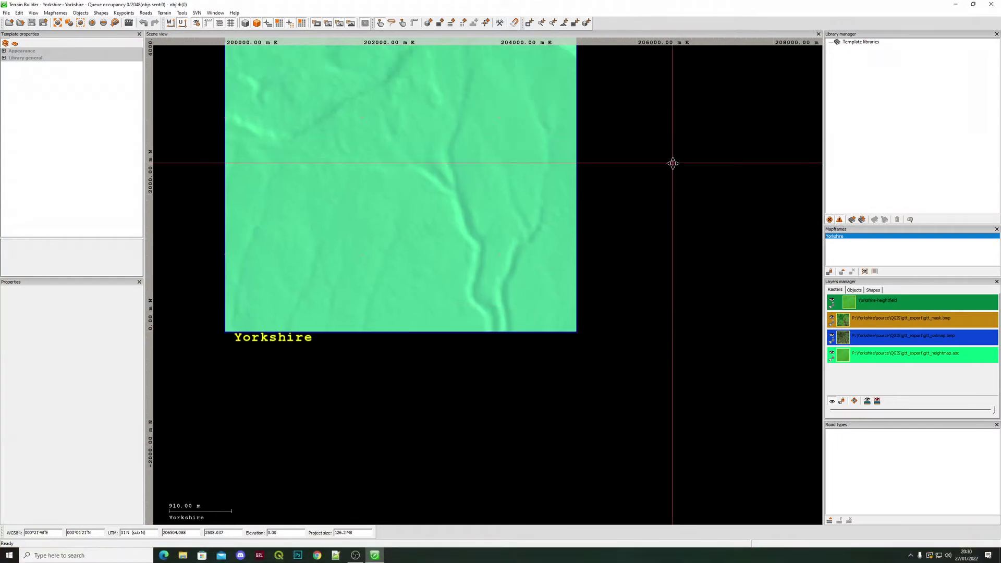
click(956, 4)
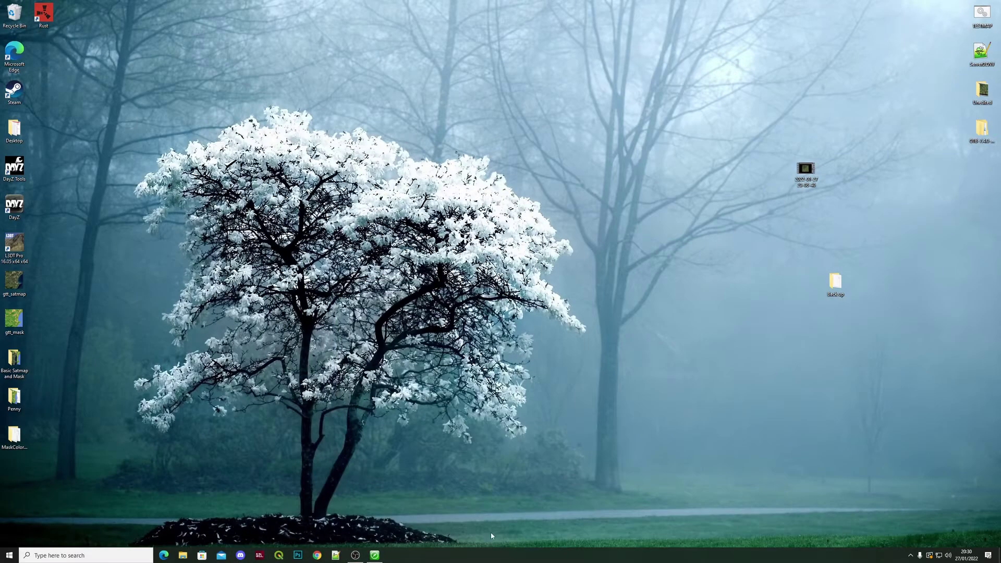
click(182, 556)
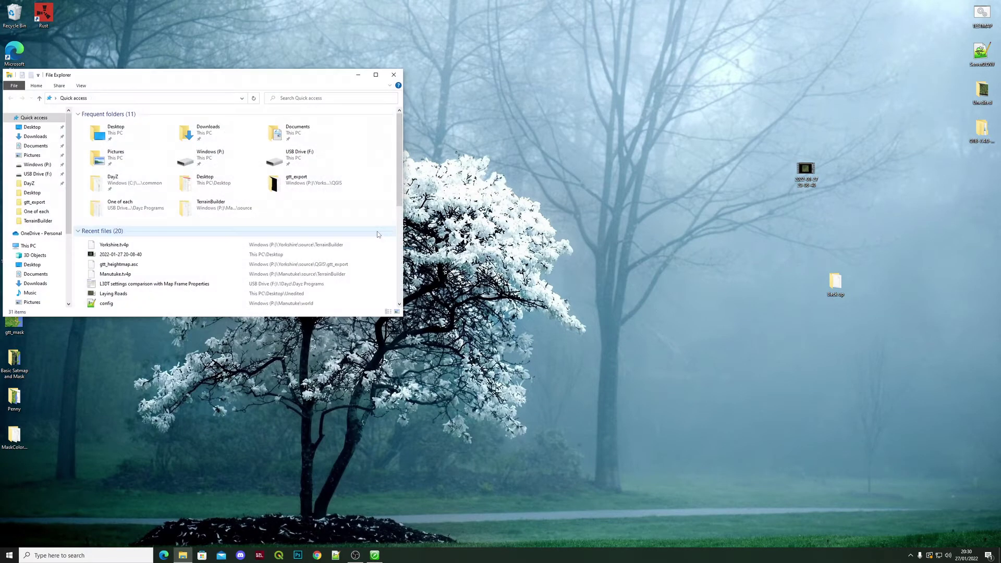
double_click(207, 156)
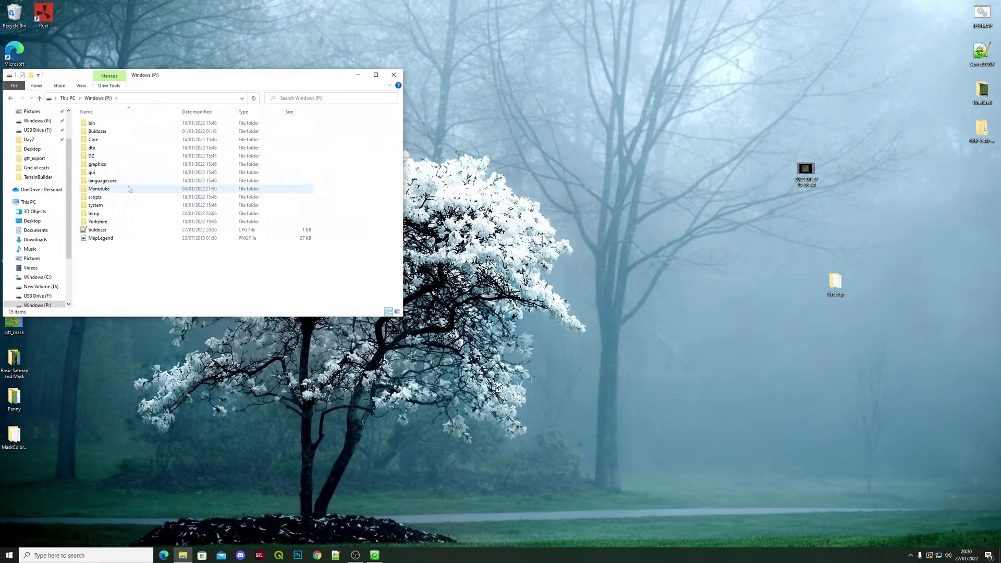
double_click(99, 222)
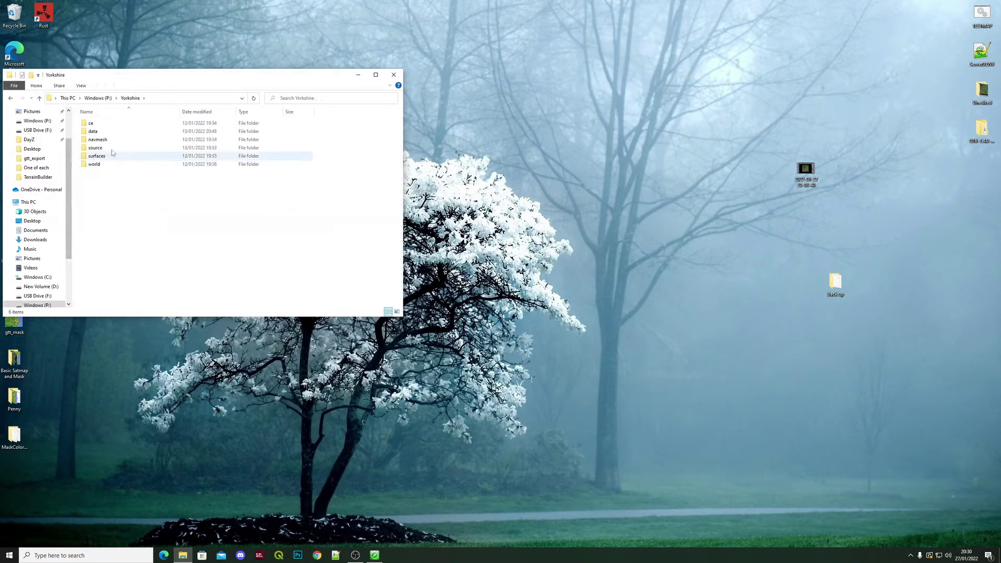
double_click(99, 148)
double_click(107, 130)
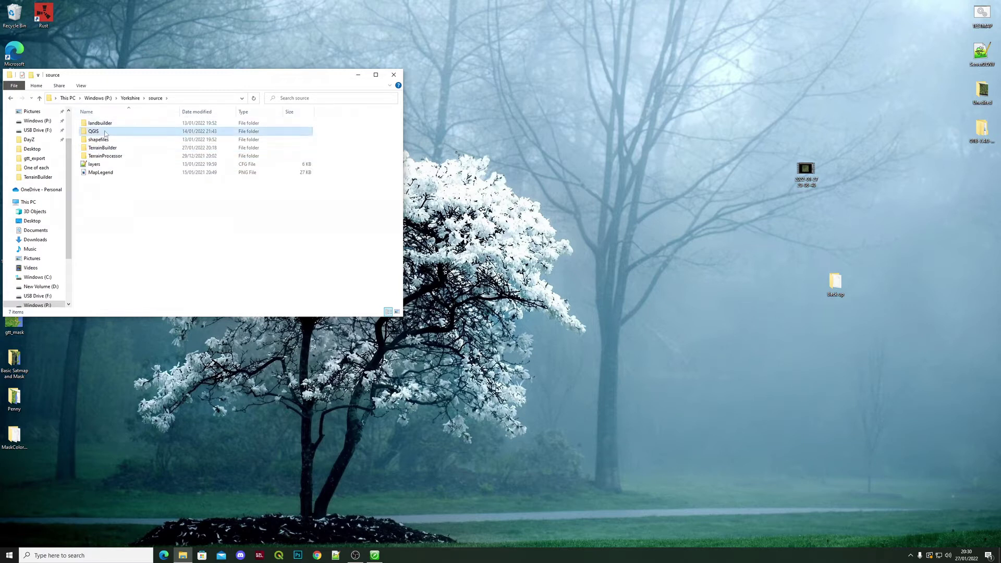
double_click(107, 124)
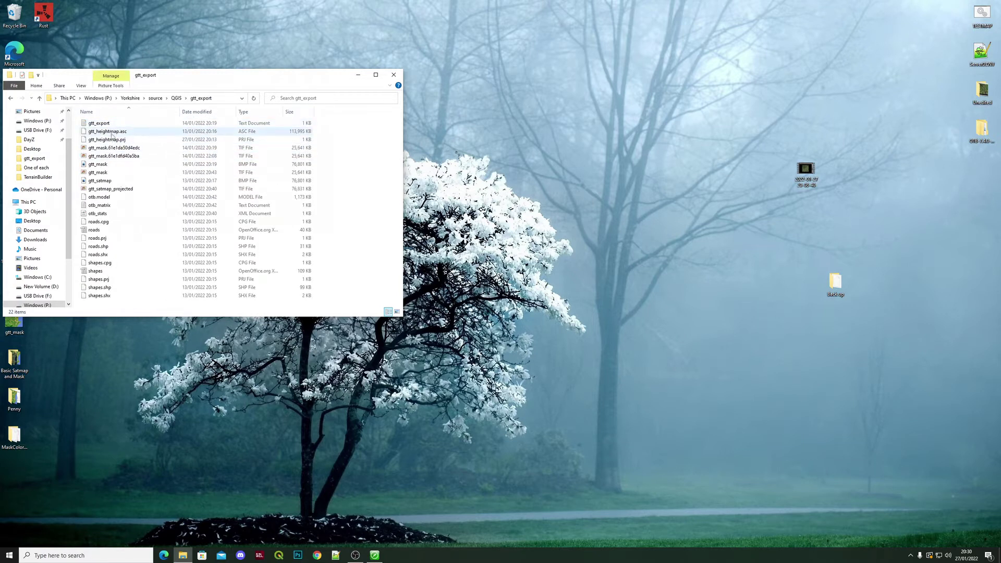
Step: Copy gtt_heightmap.asc into the Back up folder, replacing the existing copy
click(120, 131)
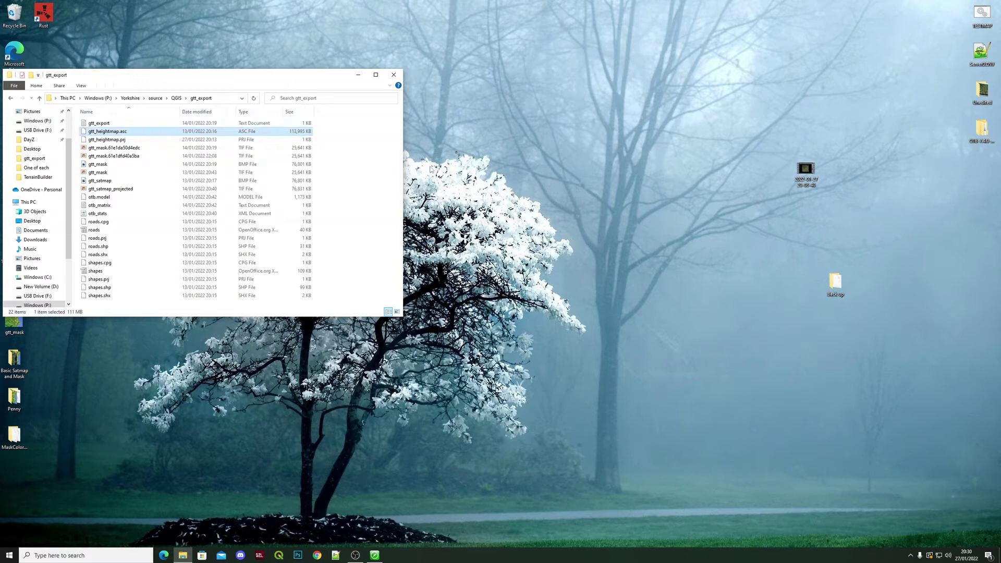
double_click(833, 283)
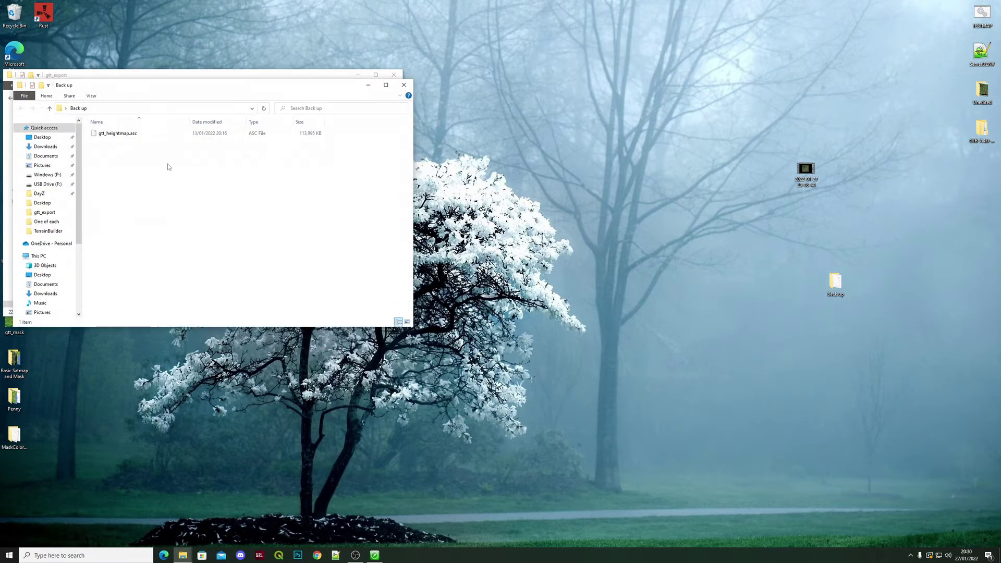
key(ctrl+v)
click(513, 223)
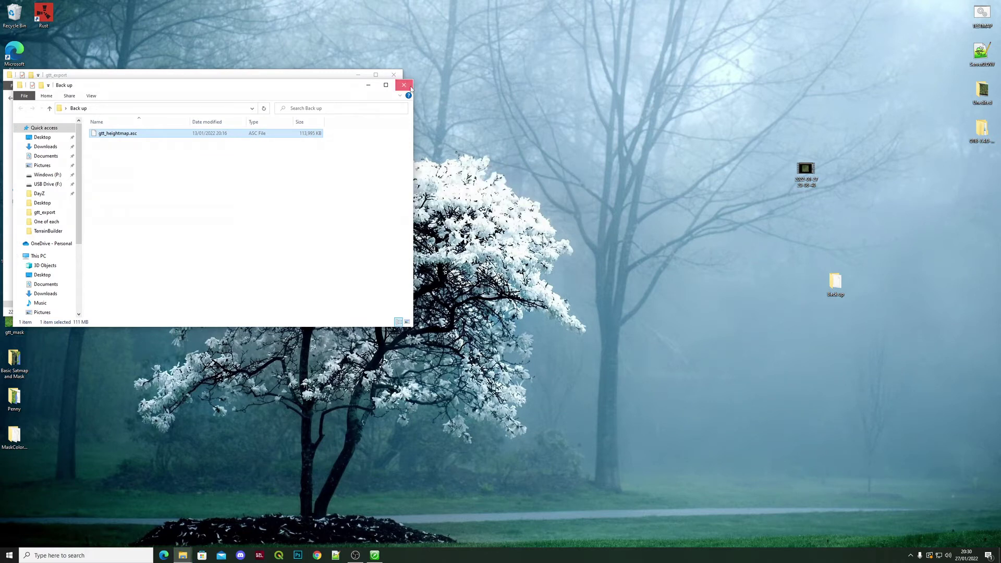
click(410, 87)
drag(334, 74, 625, 84)
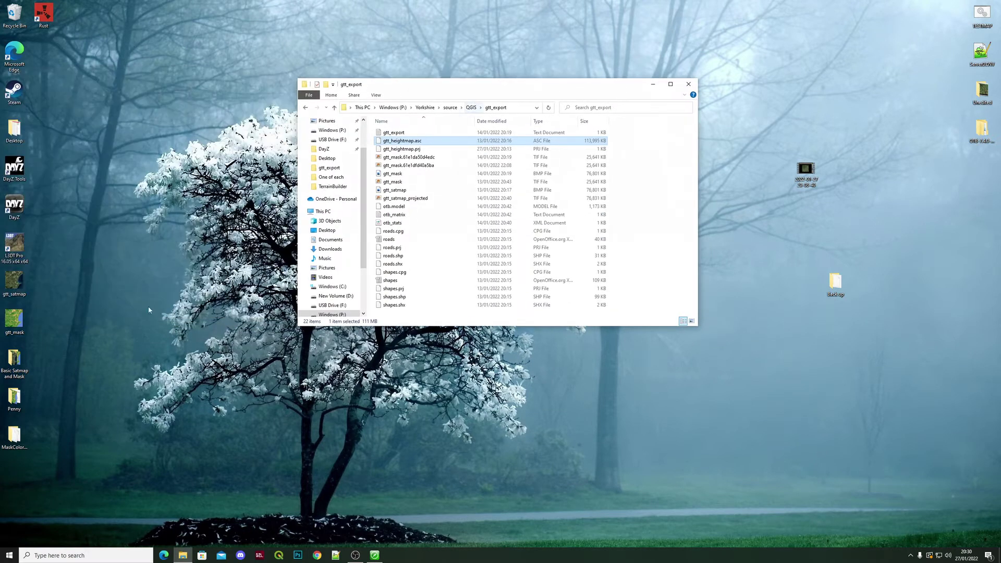
Step: Launch L3DT Pro and import gtt_heightmap.asc from gtt_export as a heightfield
double_click(21, 251)
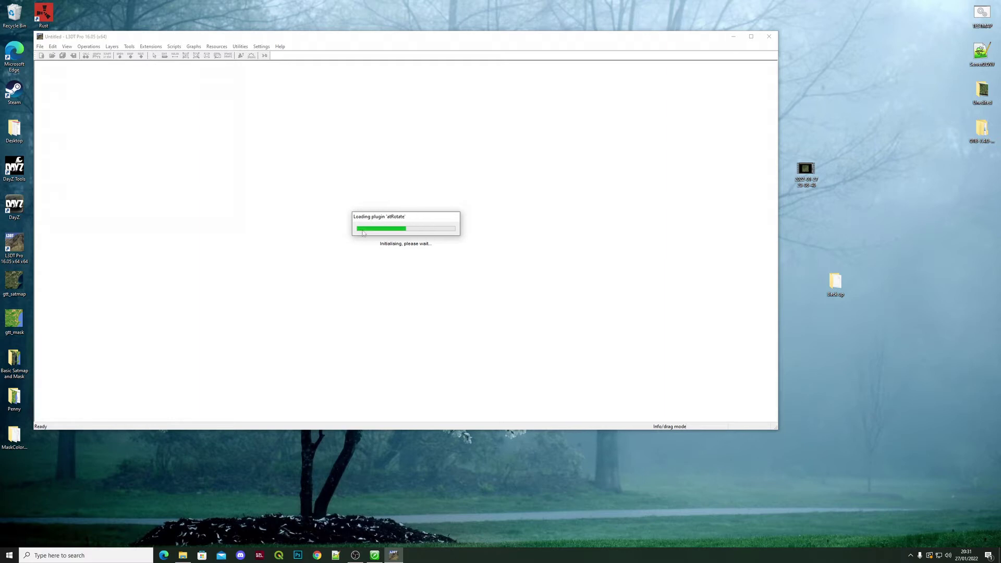
click(40, 47)
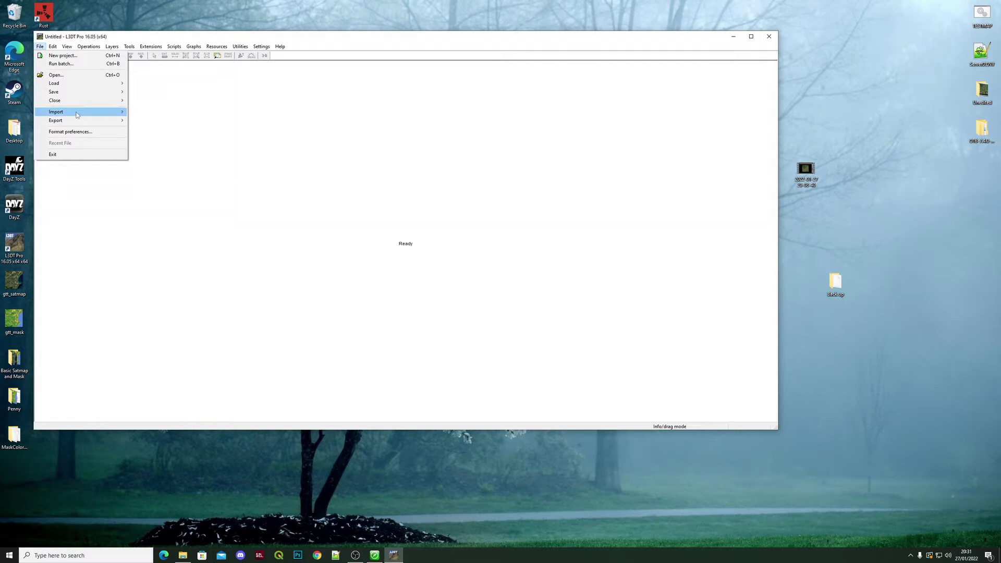
mouse_move(83, 111)
click(170, 114)
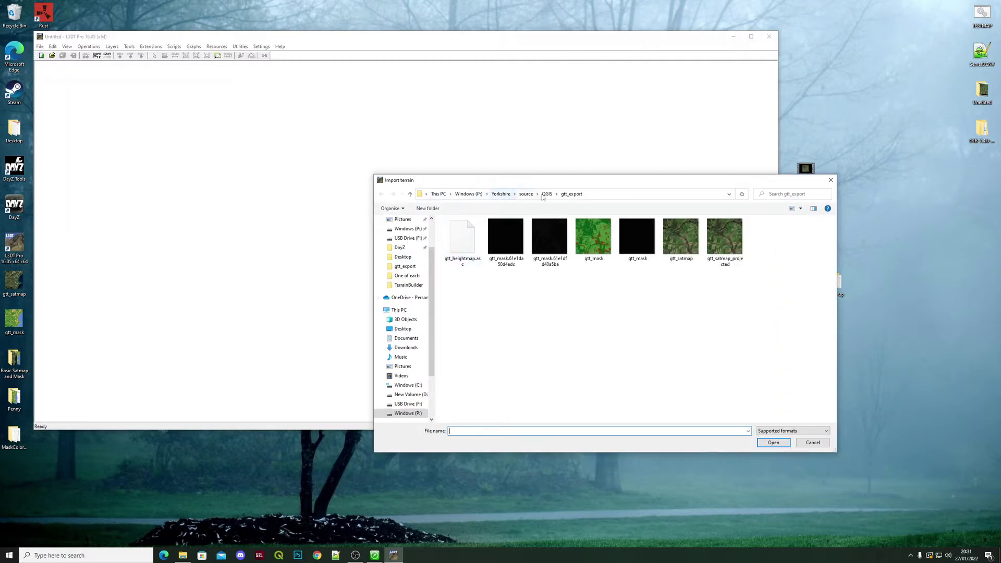
double_click(466, 241)
click(450, 263)
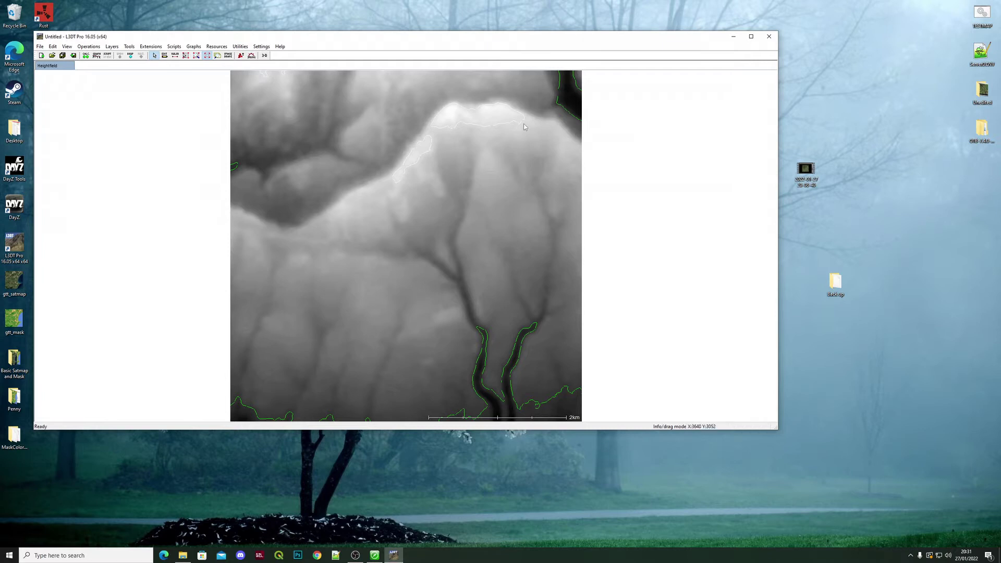
Step: Change the heightfield vertical range to Min. alt -20.33 m and Max. alt 130.52 m
drag(449, 39, 545, 35)
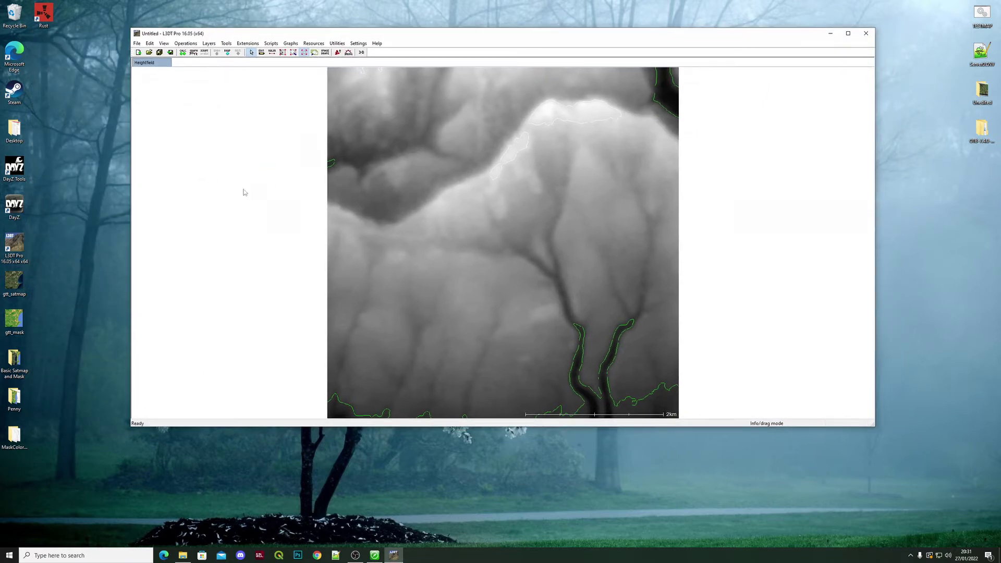
click(186, 44)
mouse_move(194, 64)
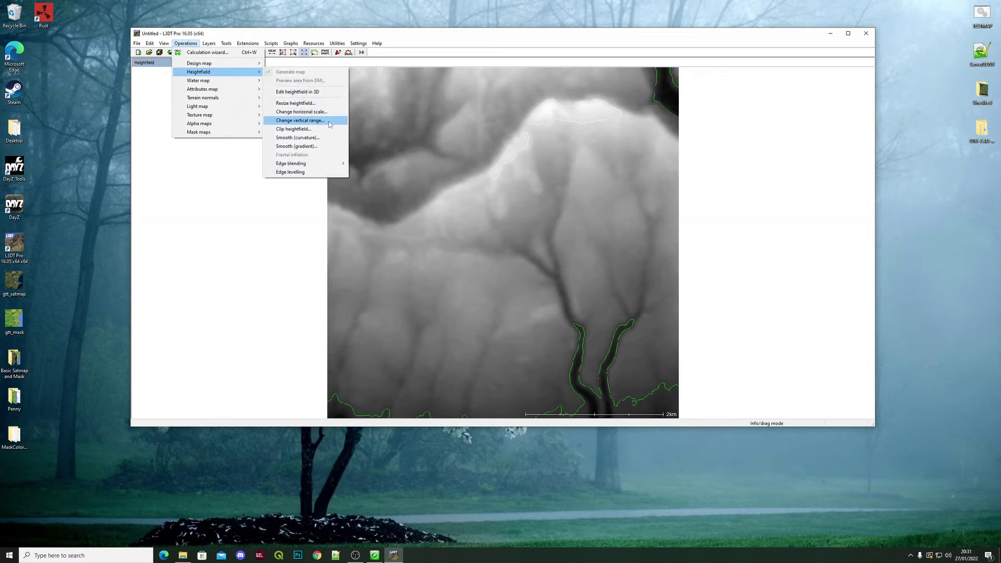
click(328, 123)
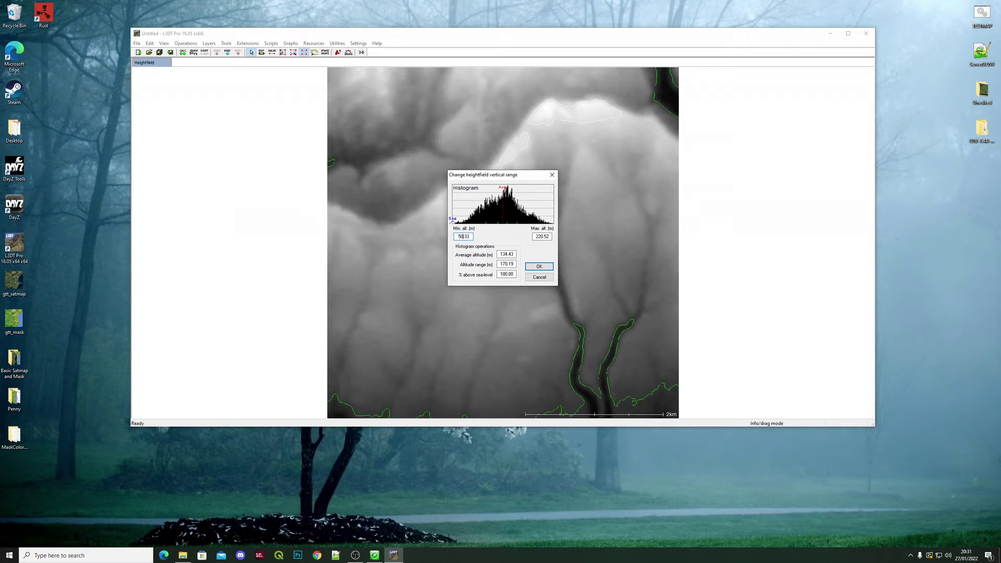
click(544, 236)
key(BackSpace)
text(00)
key(BackSpace)
key(BackSpace)
text(-20)
drag(537, 237, 543, 237)
key(BackSpace)
text(130)
click(550, 268)
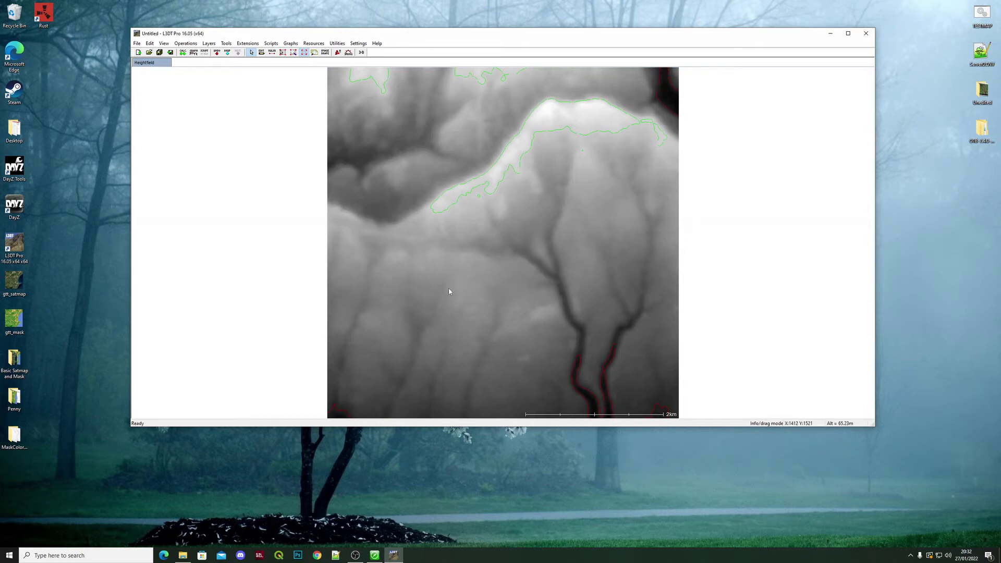
Step: Export the active heightfield layer in ASC format, overwriting gtt_heightmap.asc in gtt_export
click(137, 43)
mouse_move(165, 118)
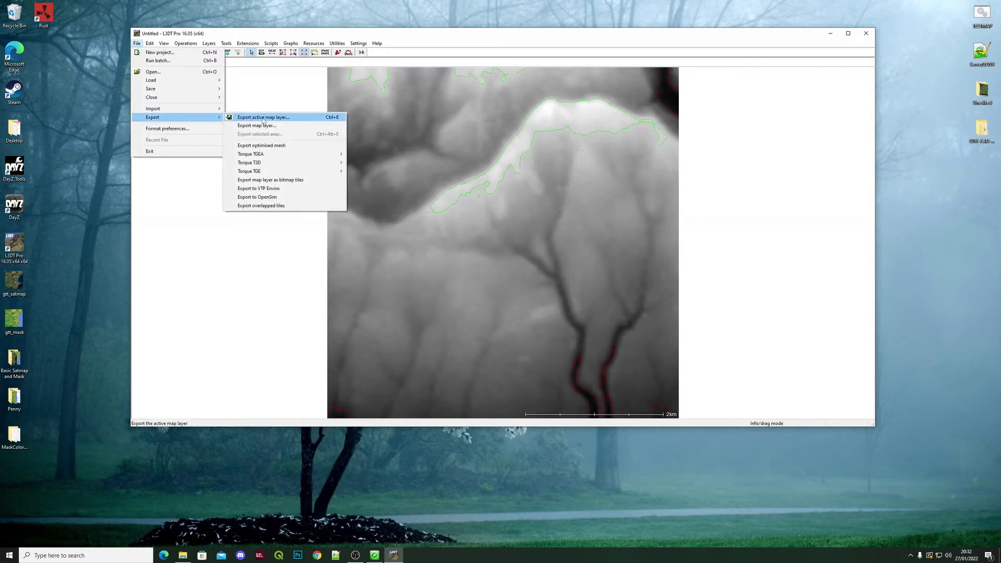
click(294, 121)
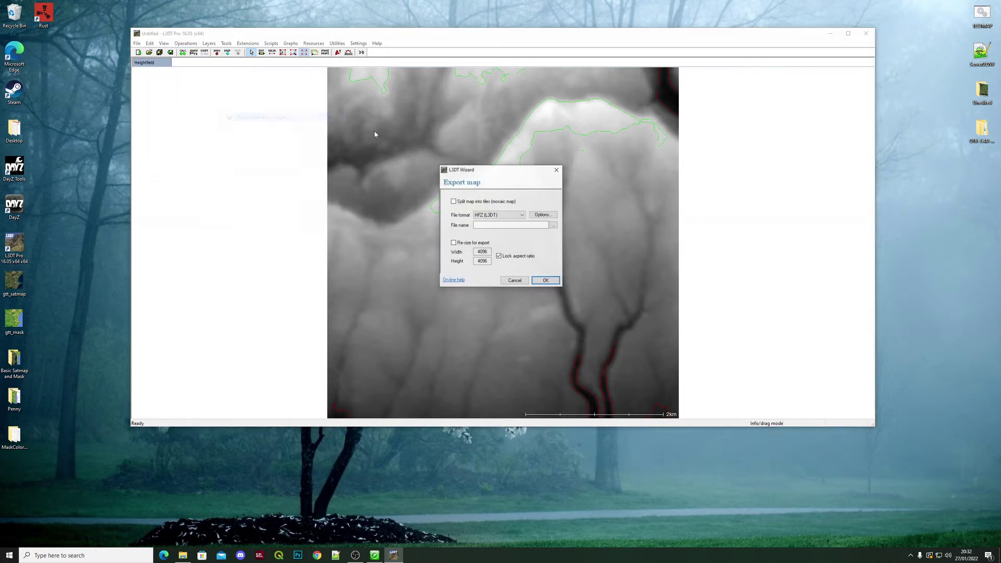
click(521, 216)
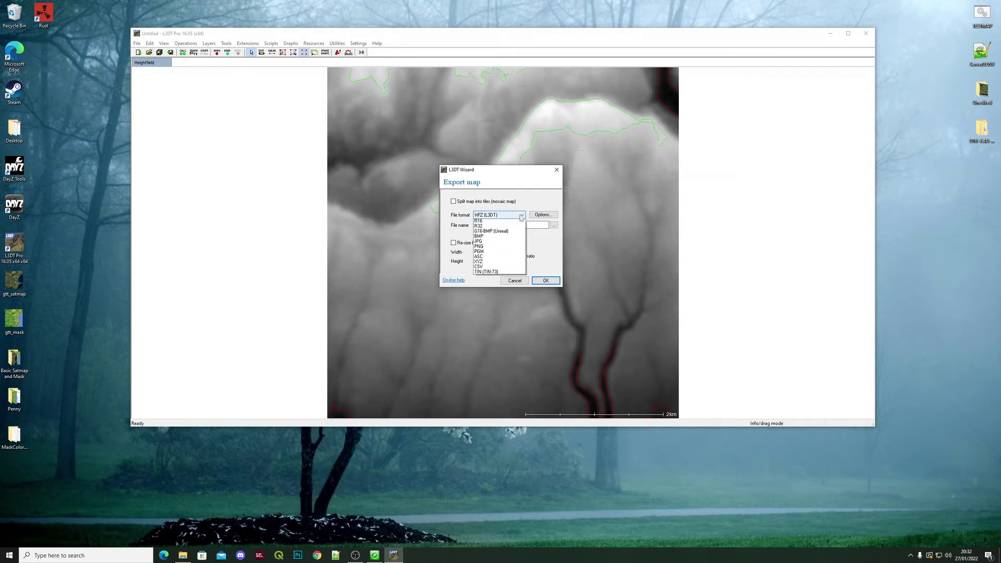
click(511, 319)
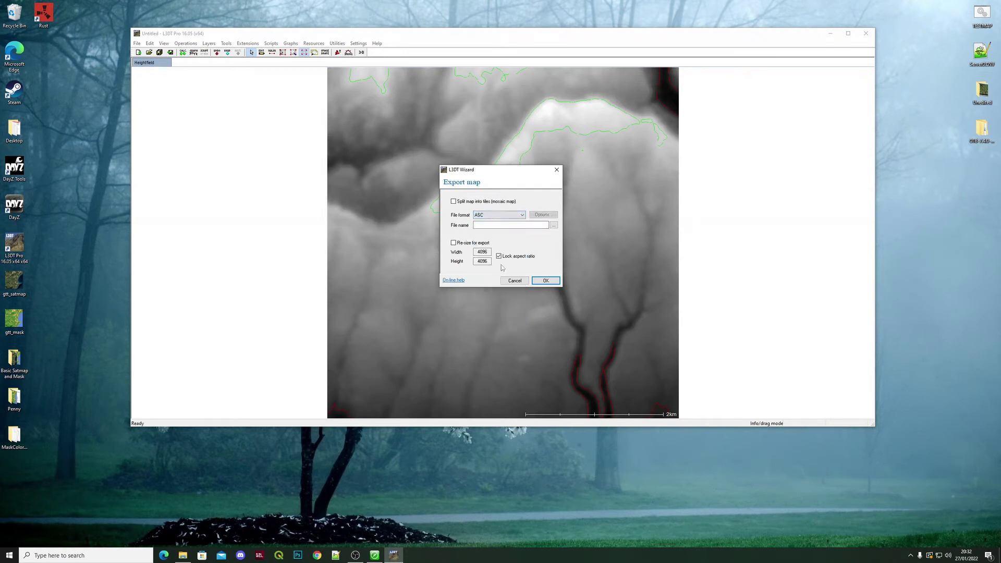
click(554, 225)
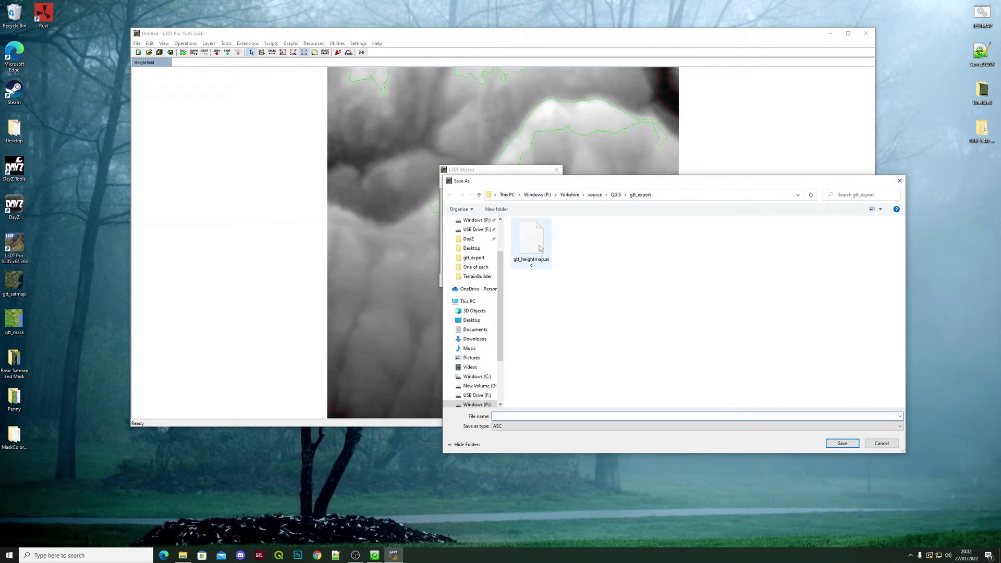
click(539, 248)
click(843, 443)
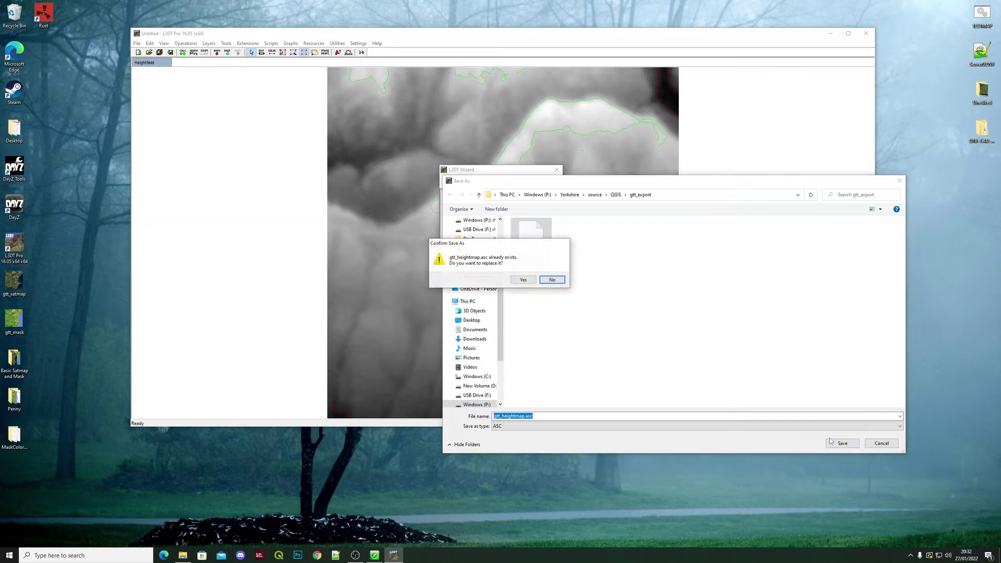
click(524, 280)
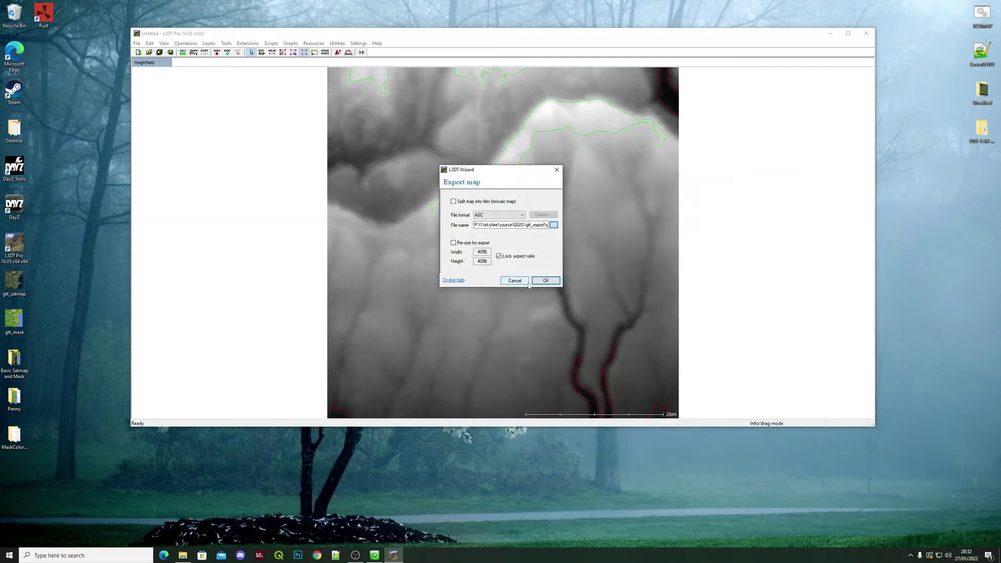
click(548, 284)
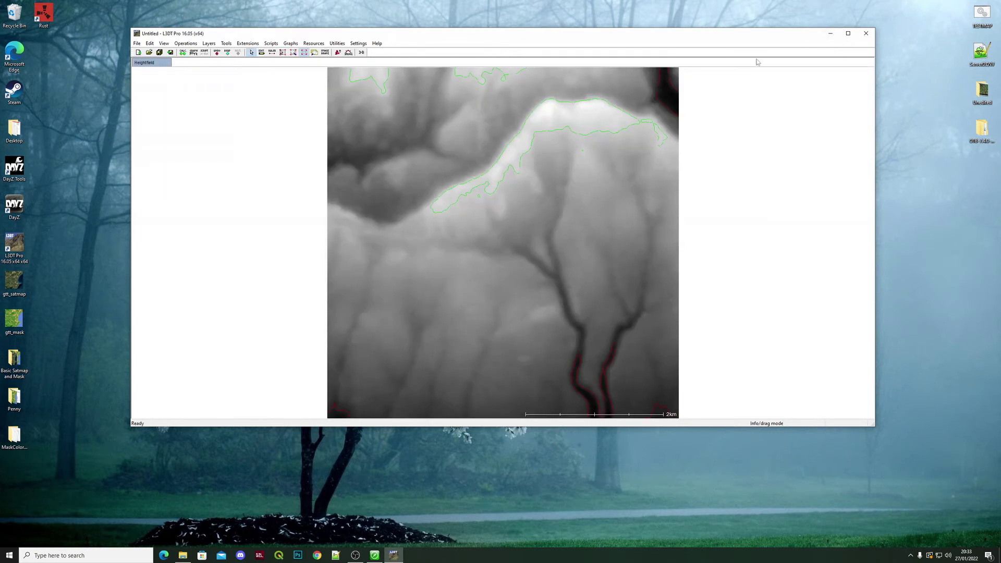
Step: In Terrain Builder, refresh the gtt_heightmap.asc layer from source and centre the terrain in view
click(831, 34)
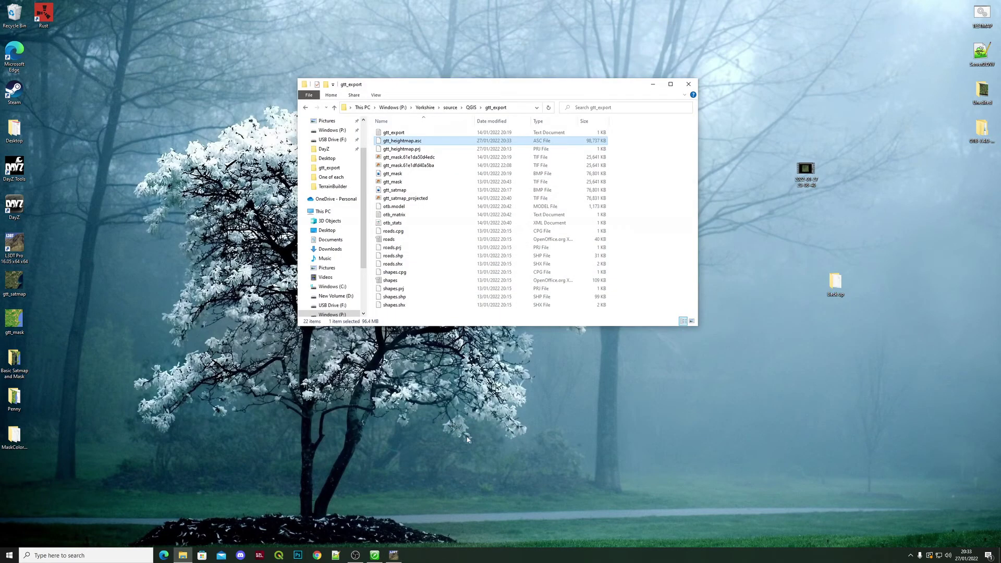
click(375, 556)
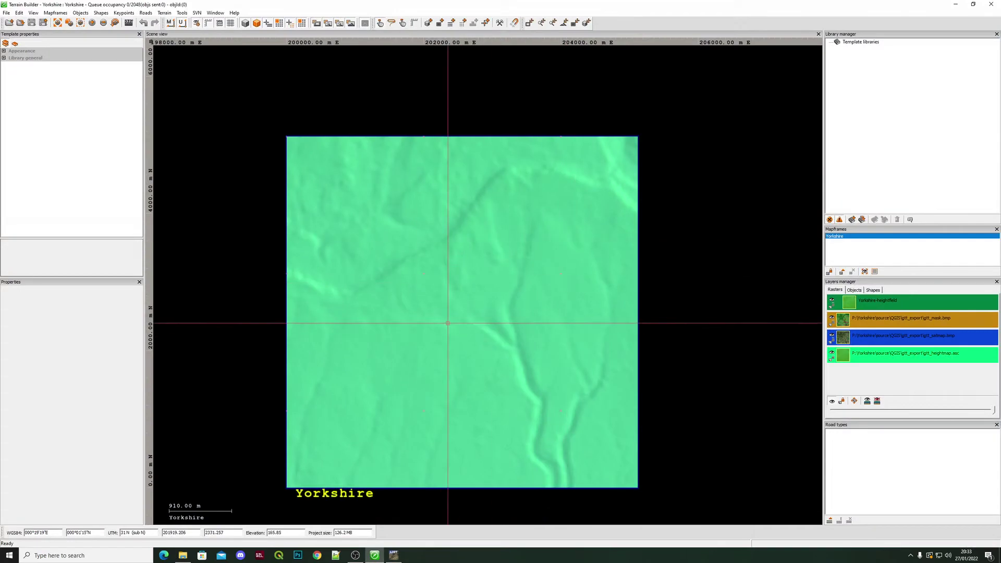
right_click(924, 356)
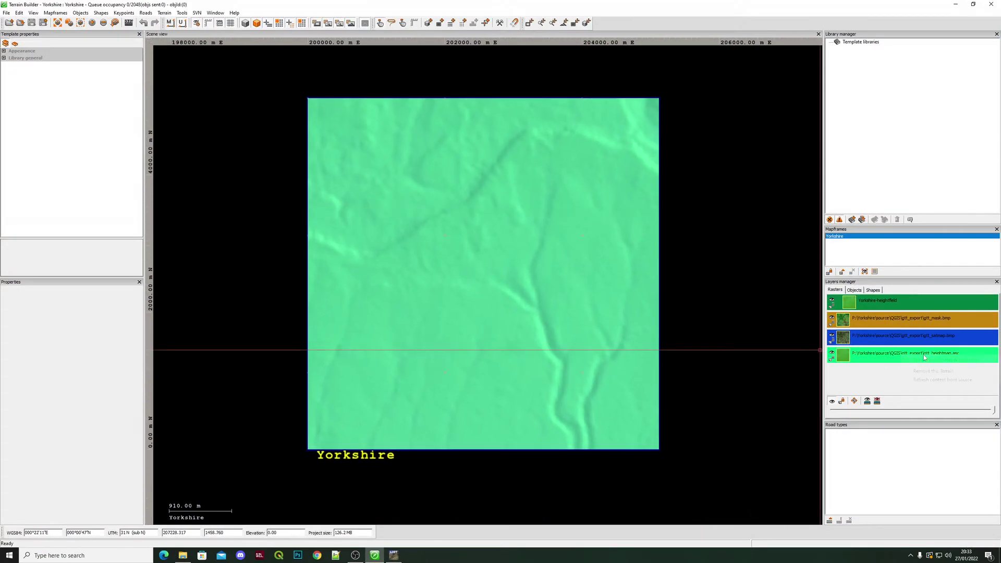
click(946, 379)
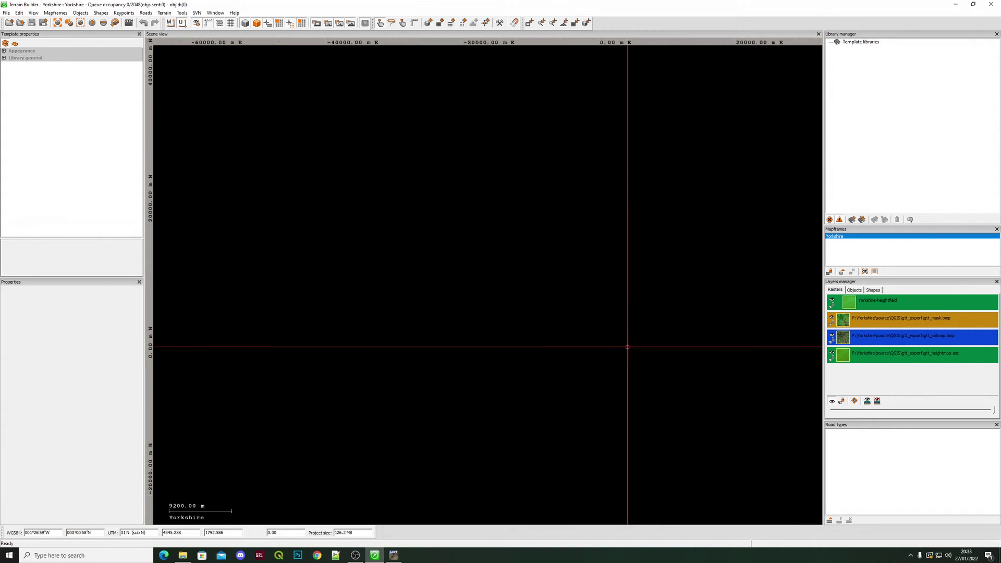
scroll(628, 346, down, 12)
scroll(751, 335, up, 7)
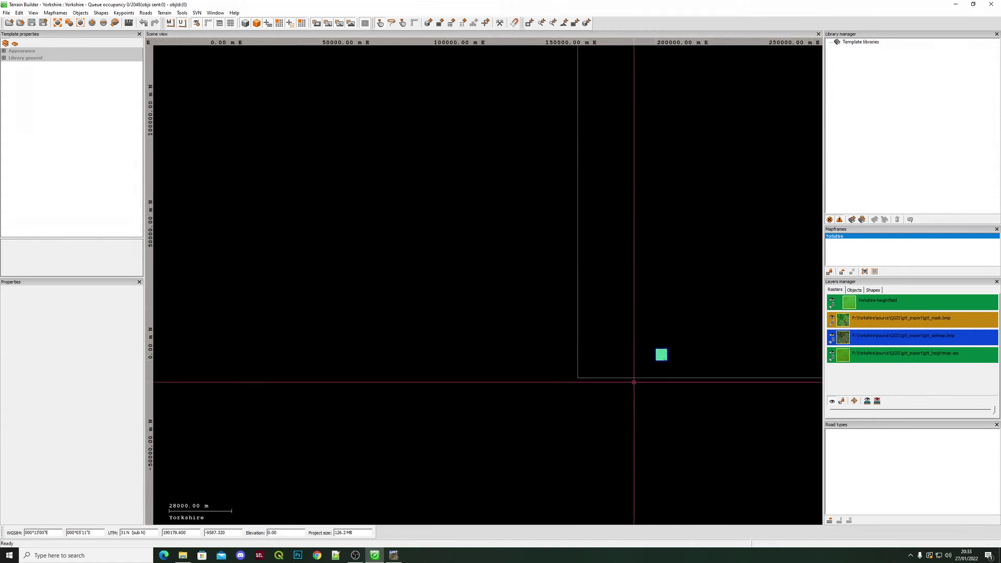
scroll(634, 383, up, 12)
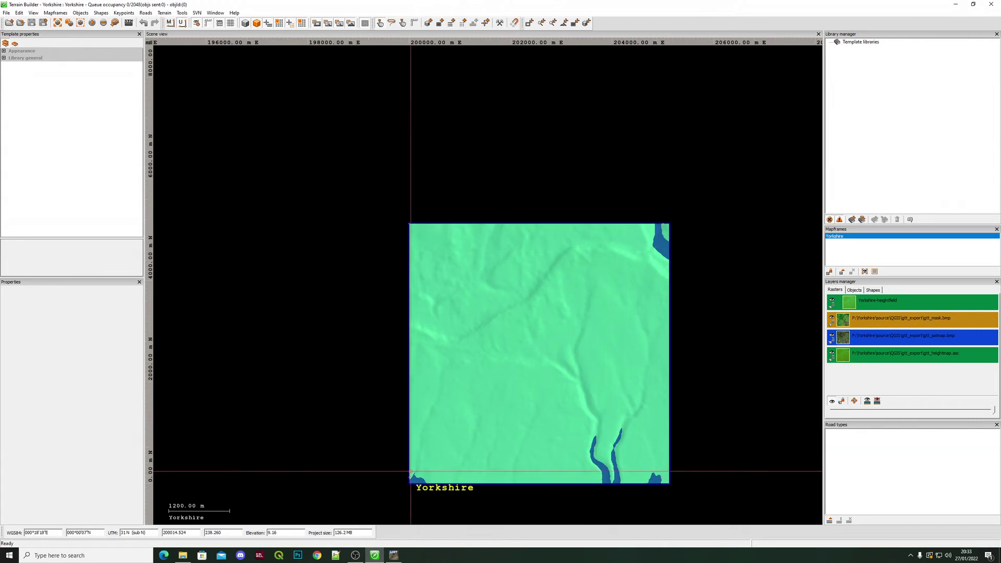
middle_drag(719, 395, 722, 347)
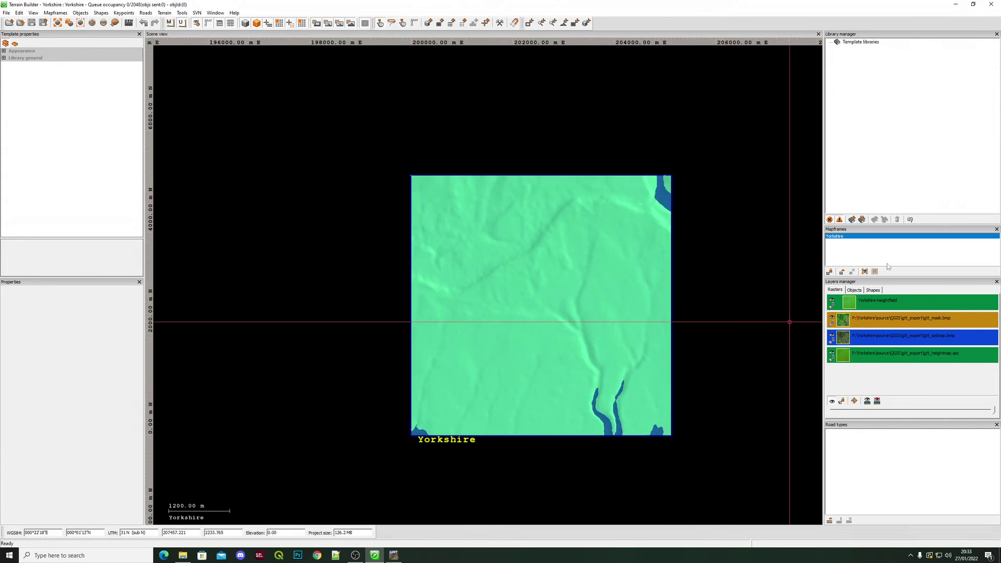
Step: Rebuild the Yorkshire mapframe terrain from its Processing settings, then save the project
double_click(835, 237)
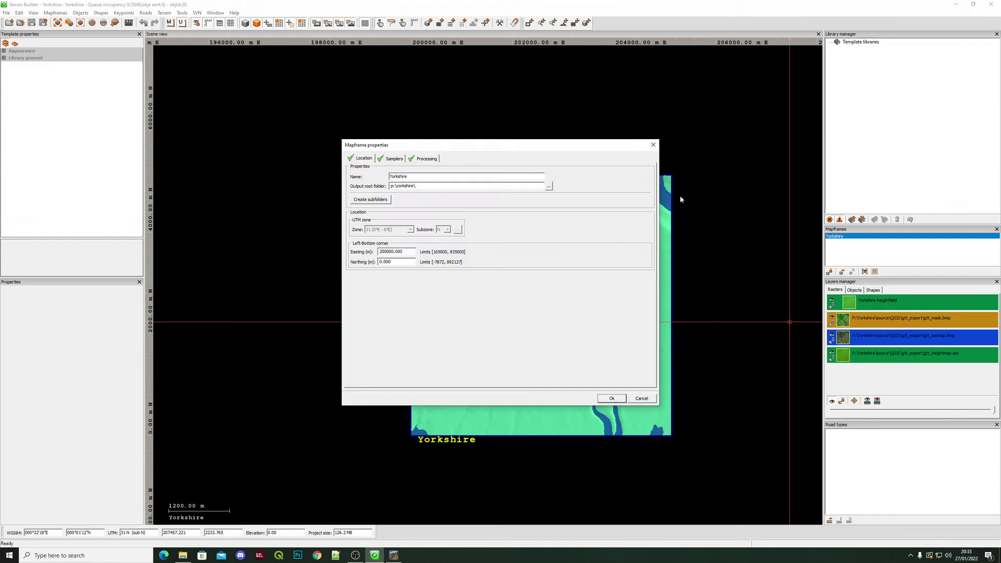
click(420, 159)
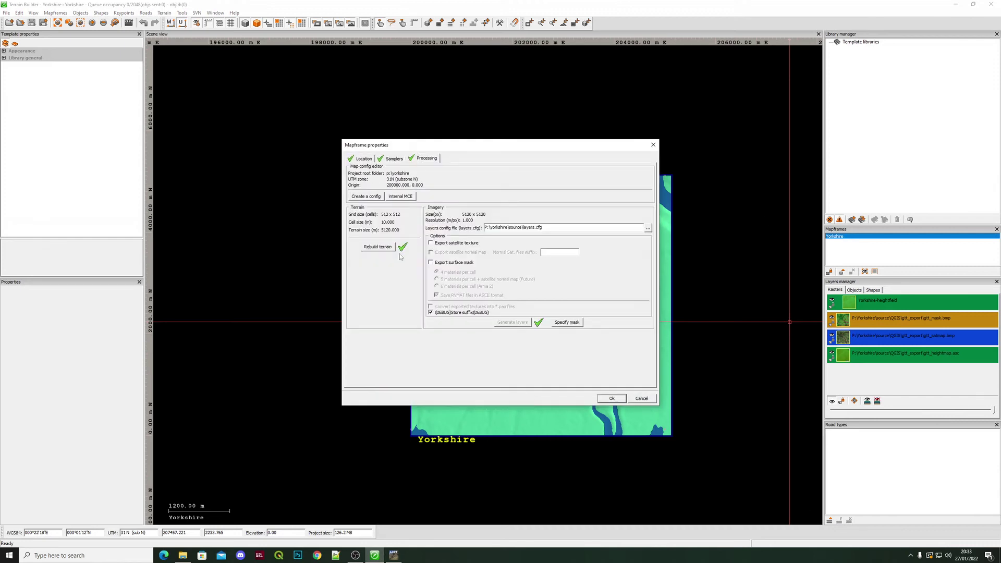
click(393, 248)
click(528, 306)
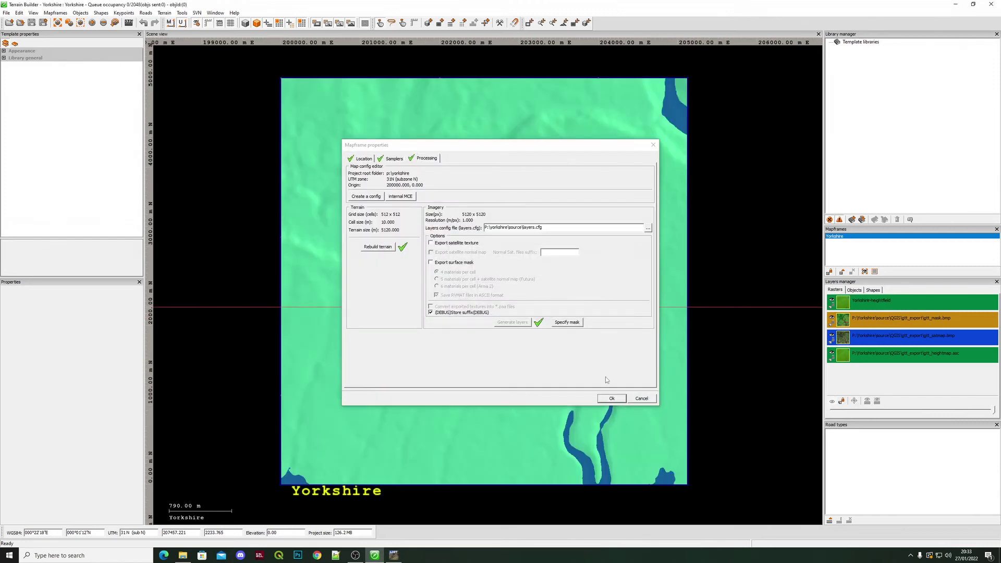
click(612, 398)
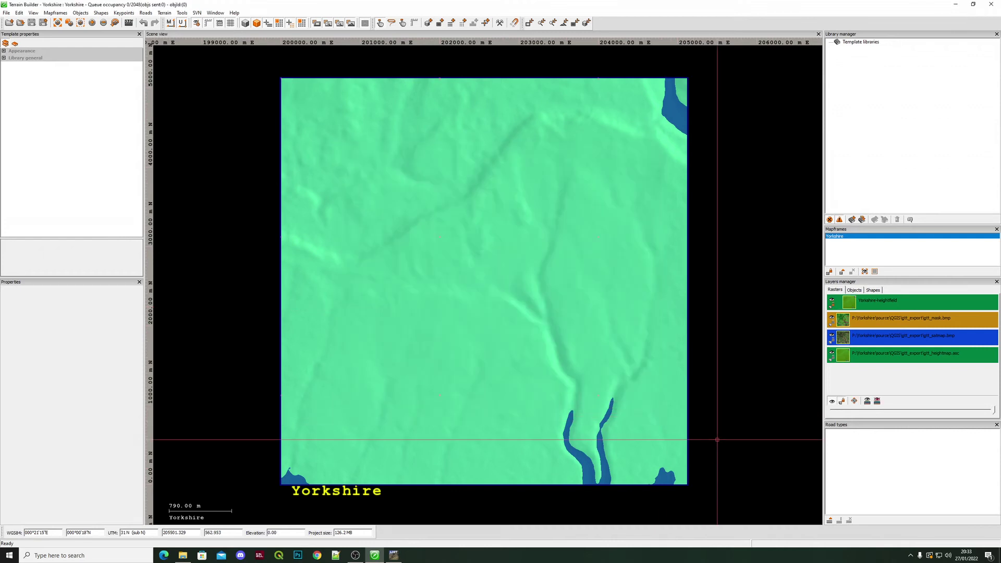
click(882, 306)
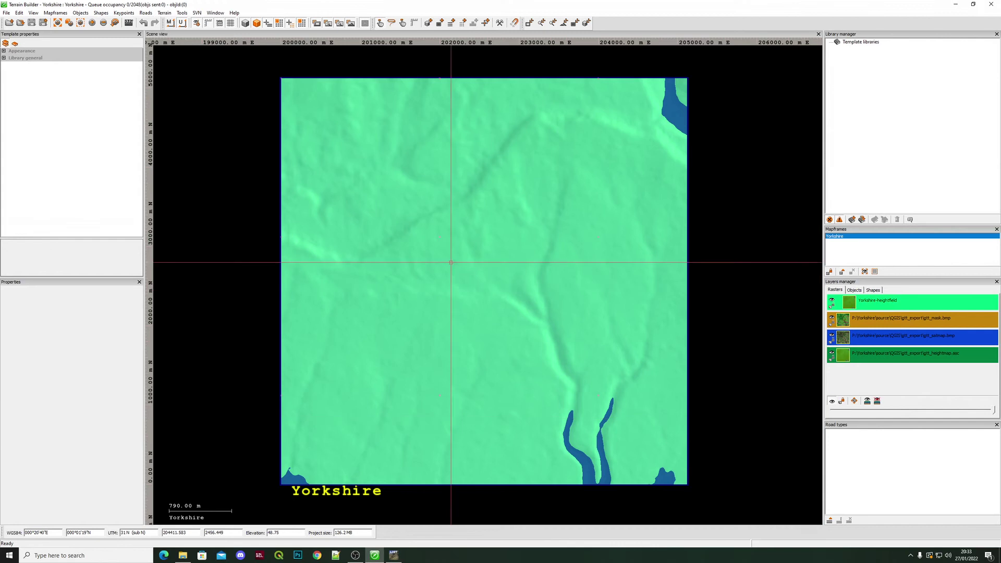
click(33, 23)
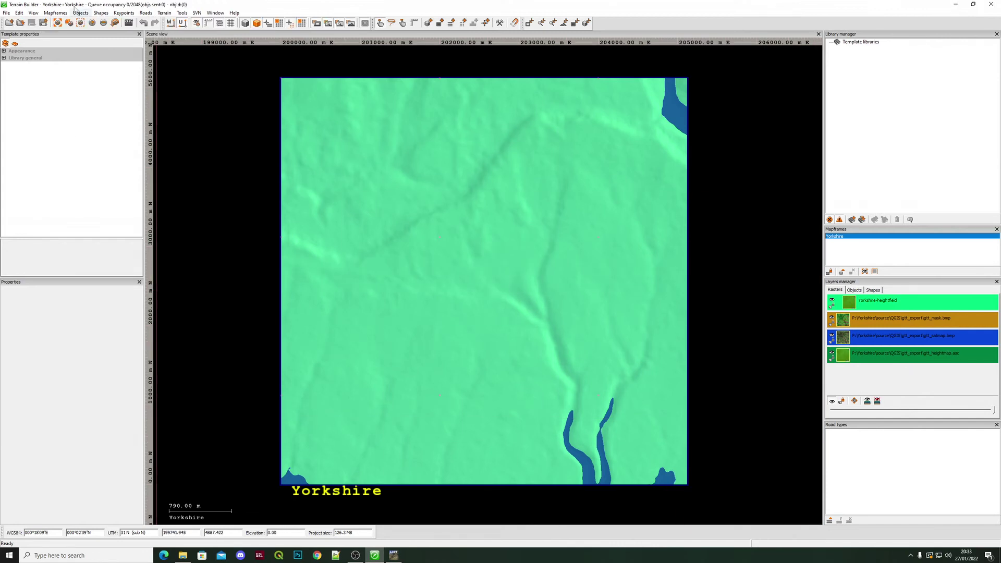
Step: Export the terrain over gtt_heightmap.asc in QGIS\gtt_export, then launch the Buldozer preview
click(6, 13)
mouse_move(31, 92)
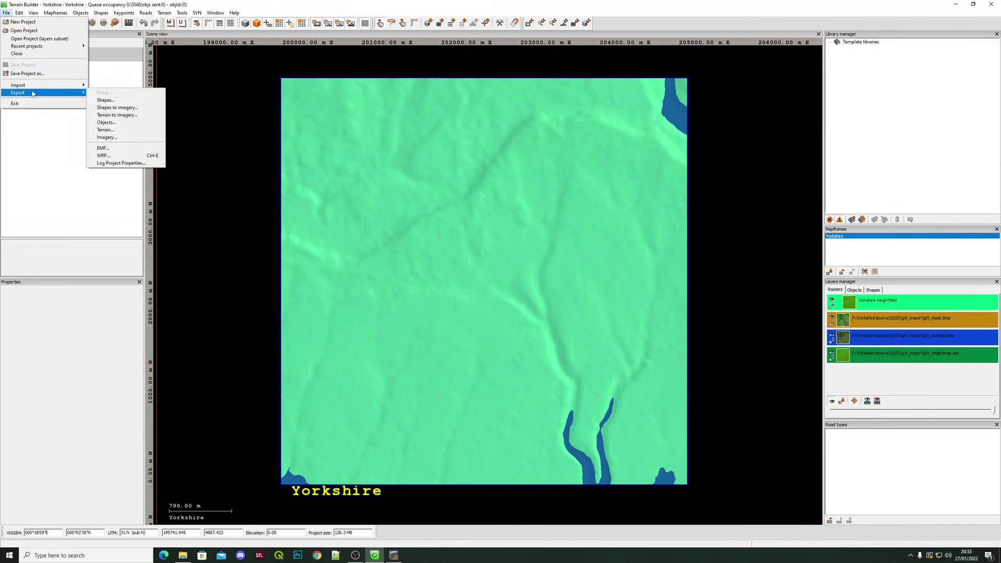
click(127, 131)
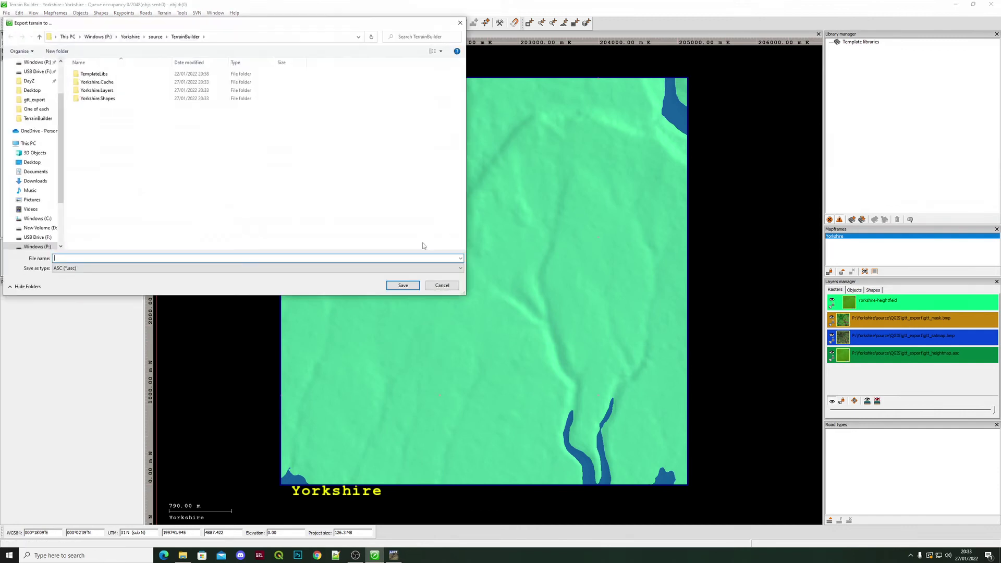
click(155, 37)
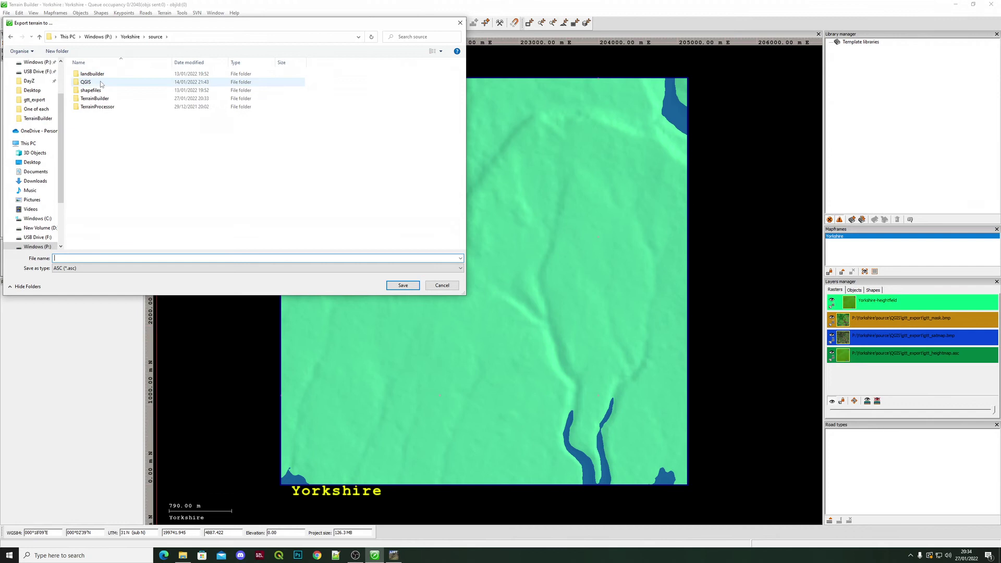
double_click(101, 83)
double_click(103, 76)
click(103, 77)
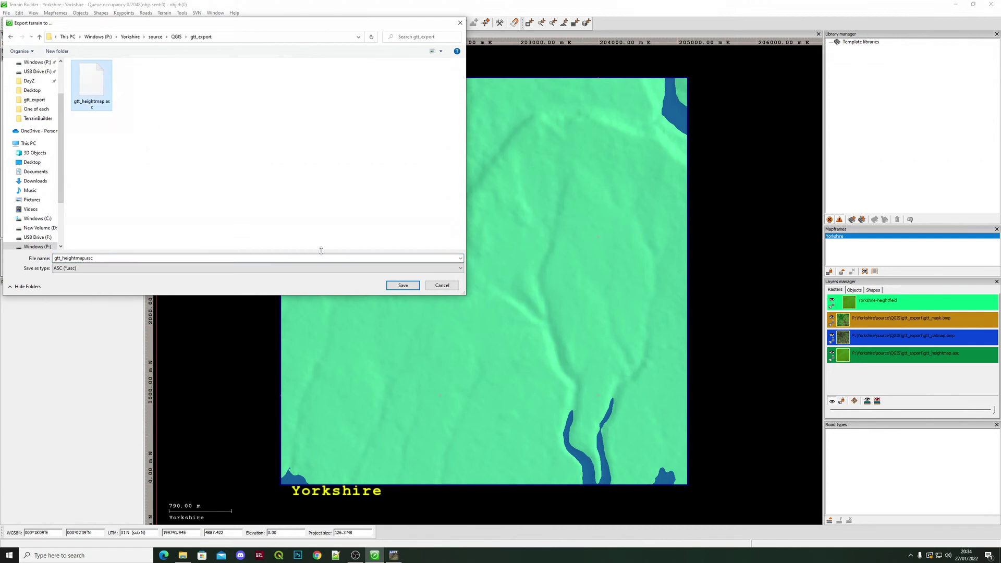
click(406, 287)
click(519, 277)
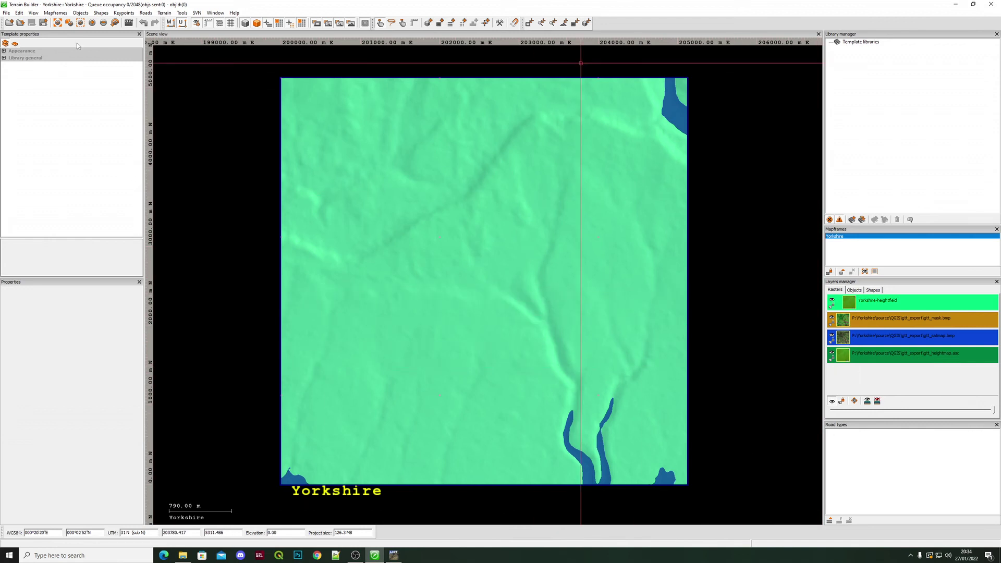
click(129, 23)
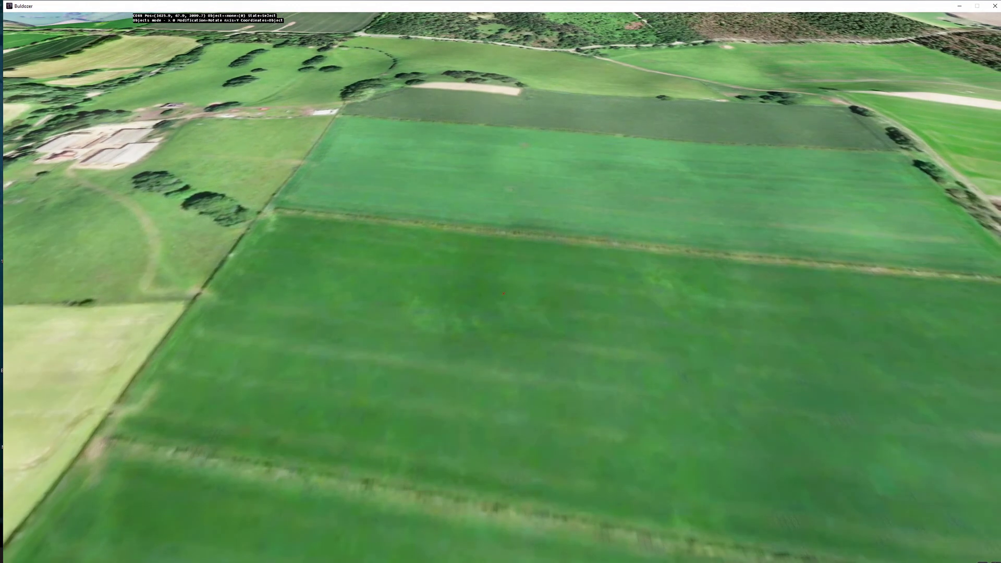
Step: Fly the Buldozer camera over the coast, the river island and fields to inspect the flooded channels
key(s)
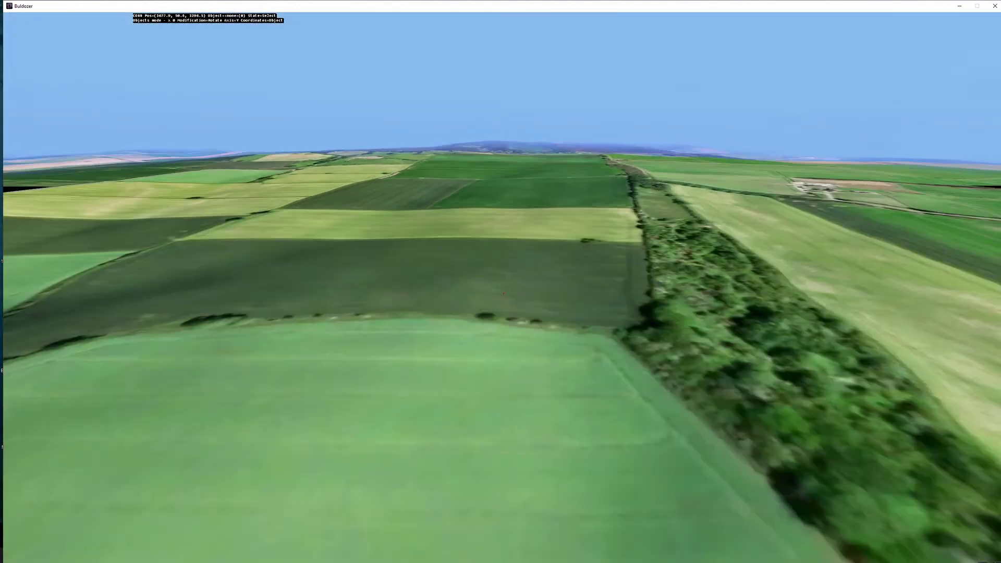
key(s)
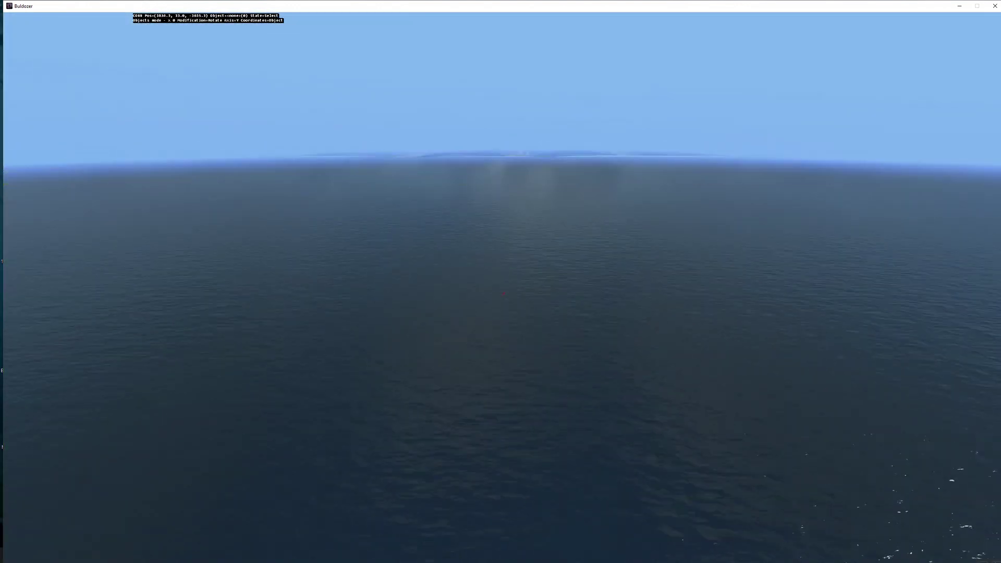
key(w)
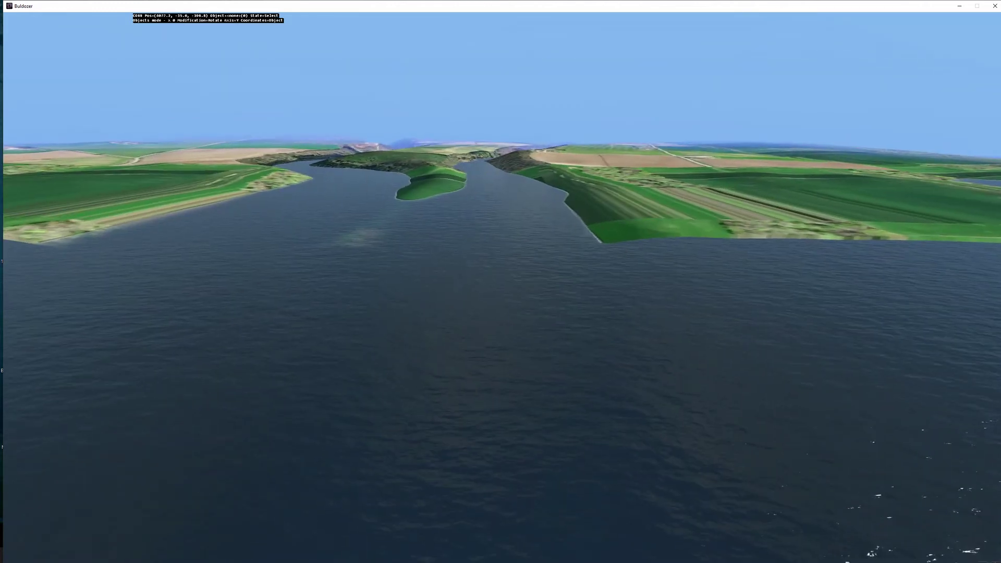
key(q)
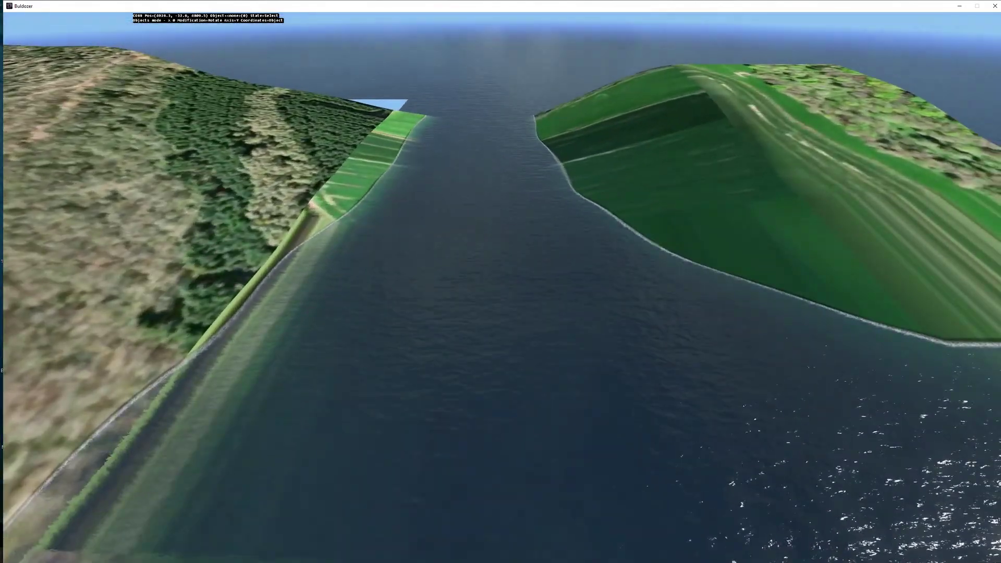
key(w)
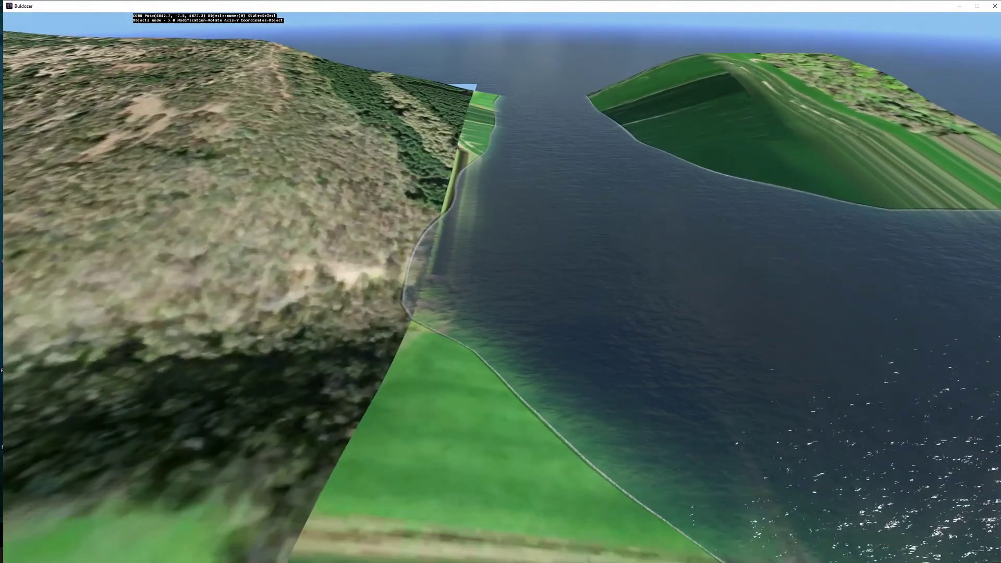
key(w)
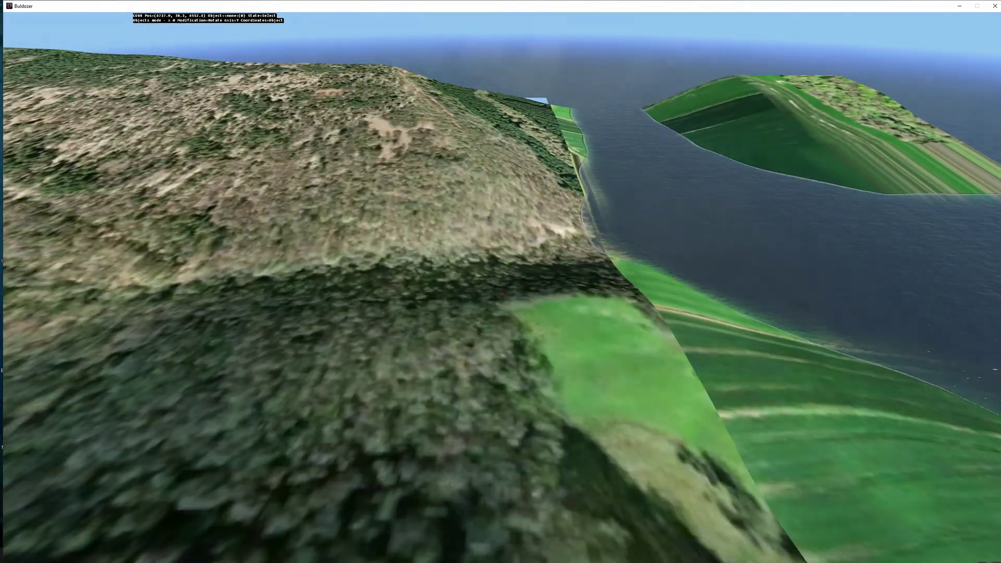
key(w)
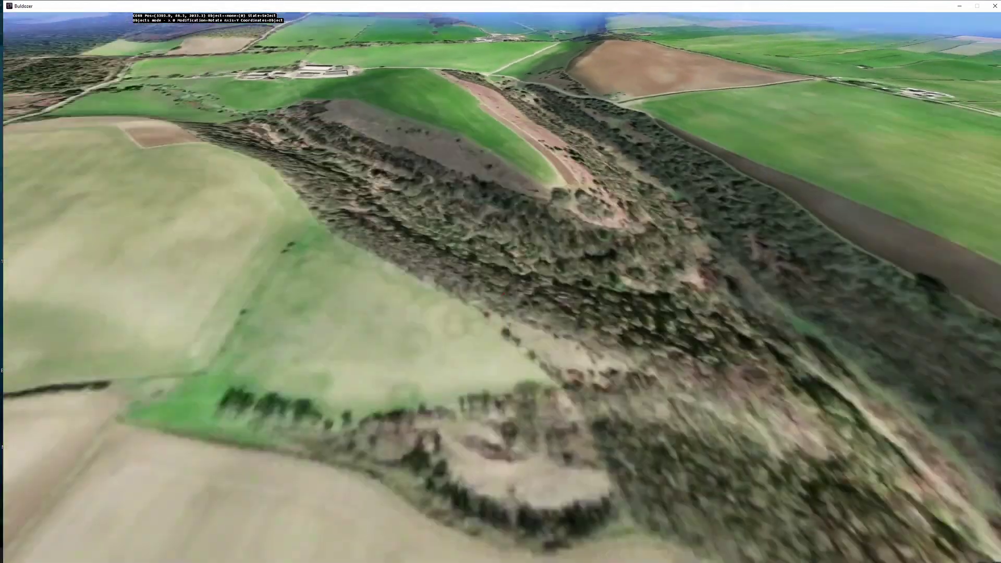
key(s)
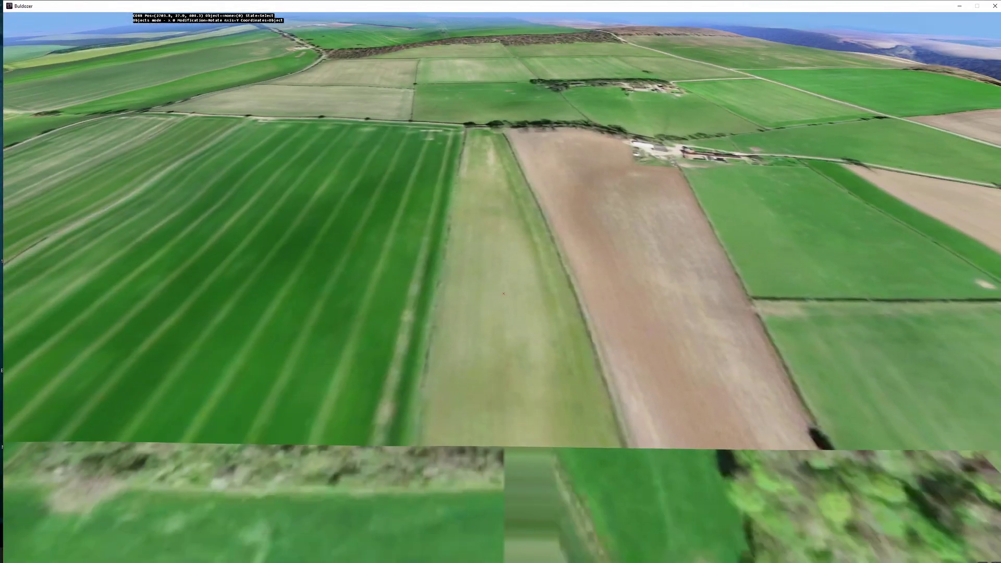
key(s)
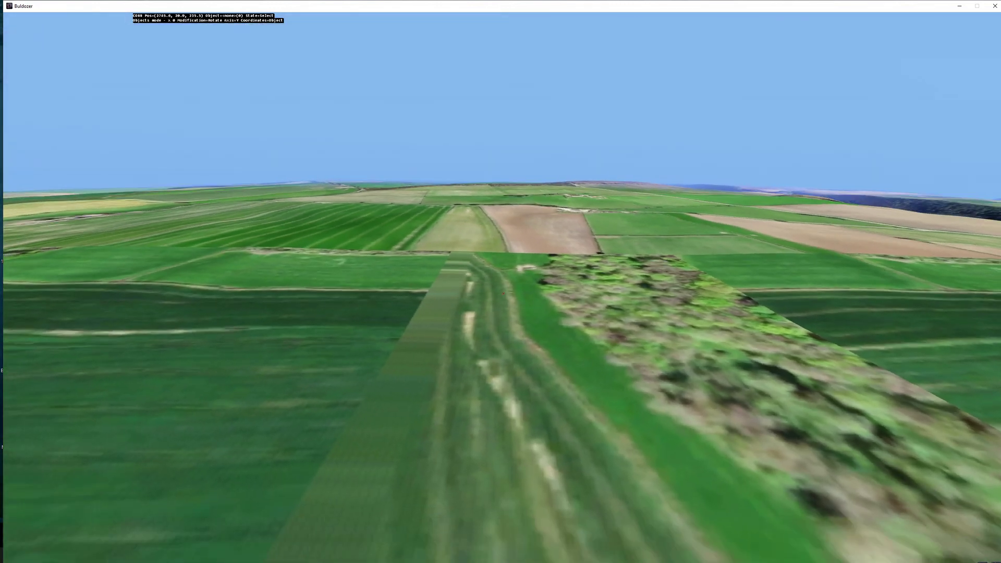
key(d)
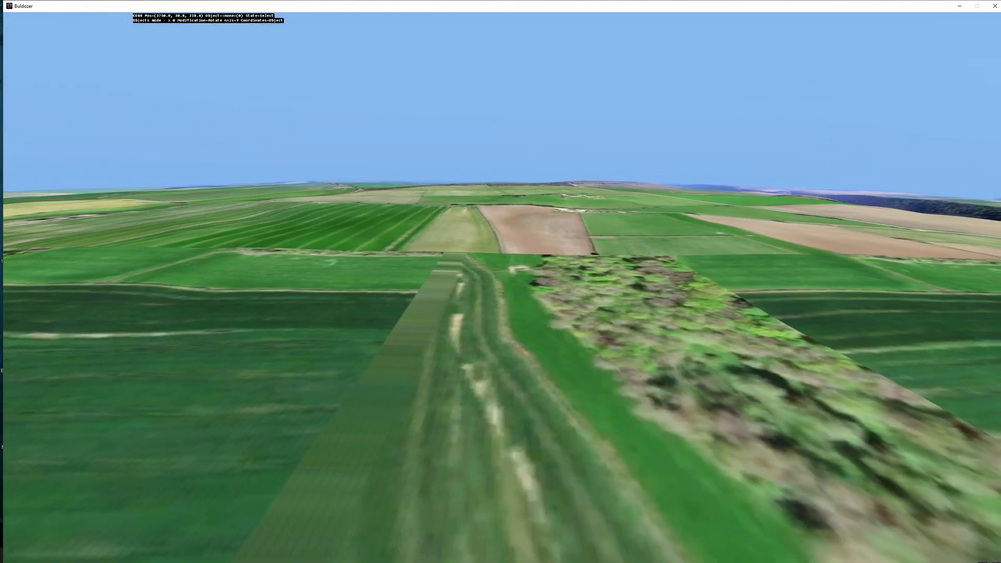